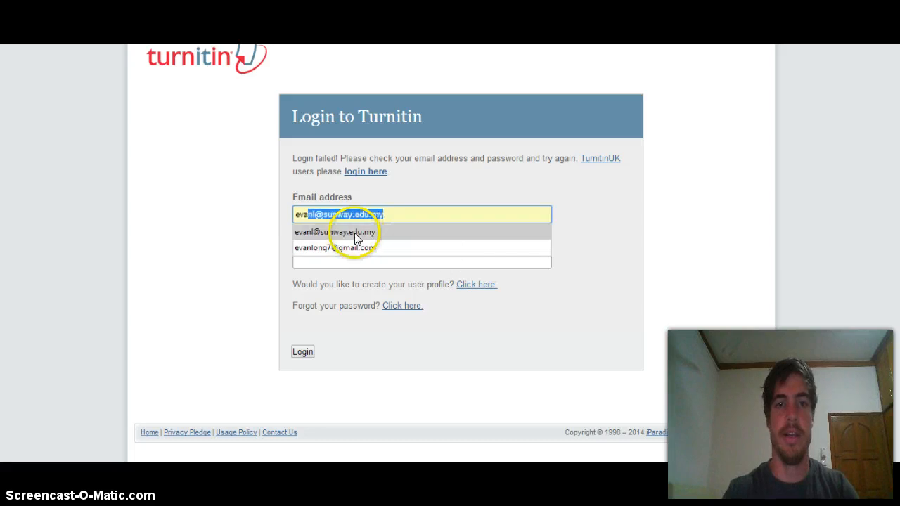
Enter the account password and log in
left_click(317, 258)
type("•••••••••••••")
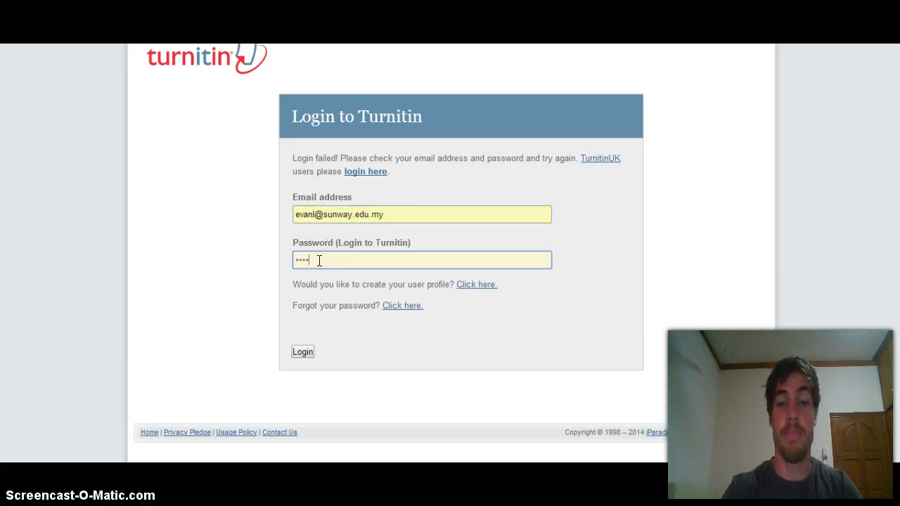
type("•")
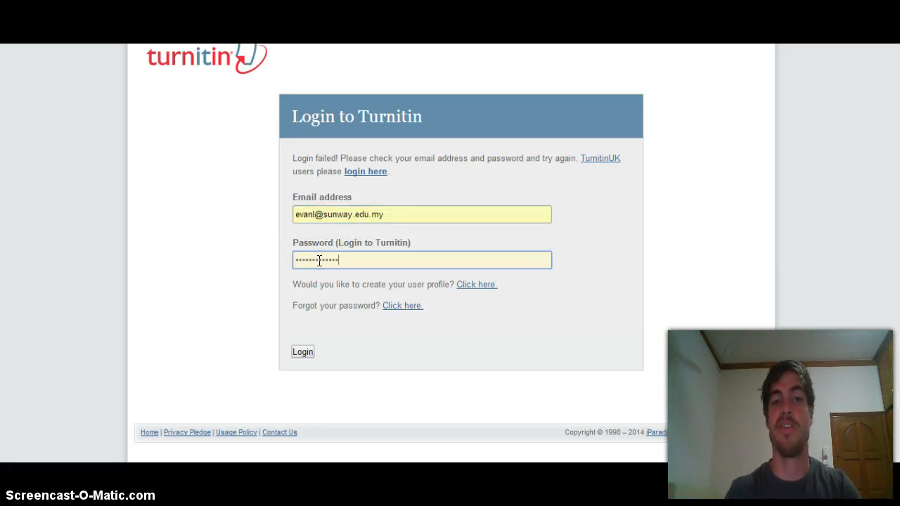
left_click(298, 349)
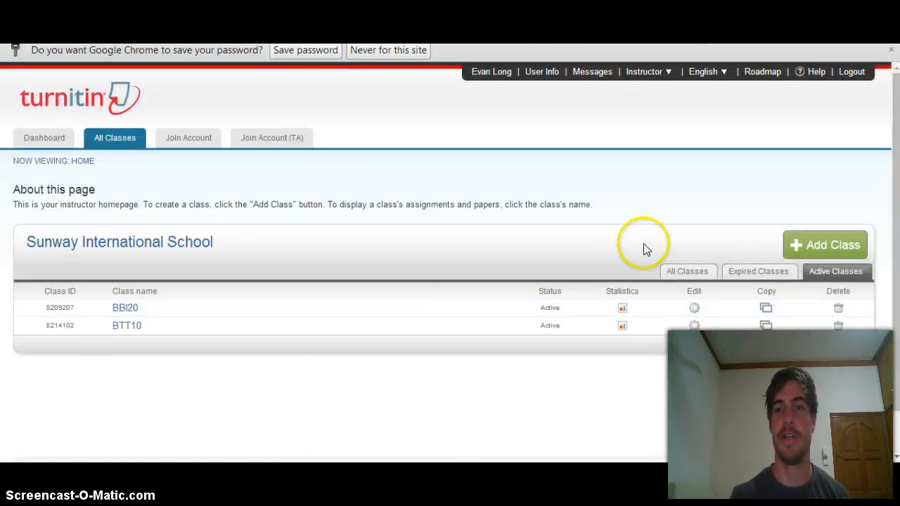
Start a new class named PPL10 and enter its enrollment password
left_click(813, 241)
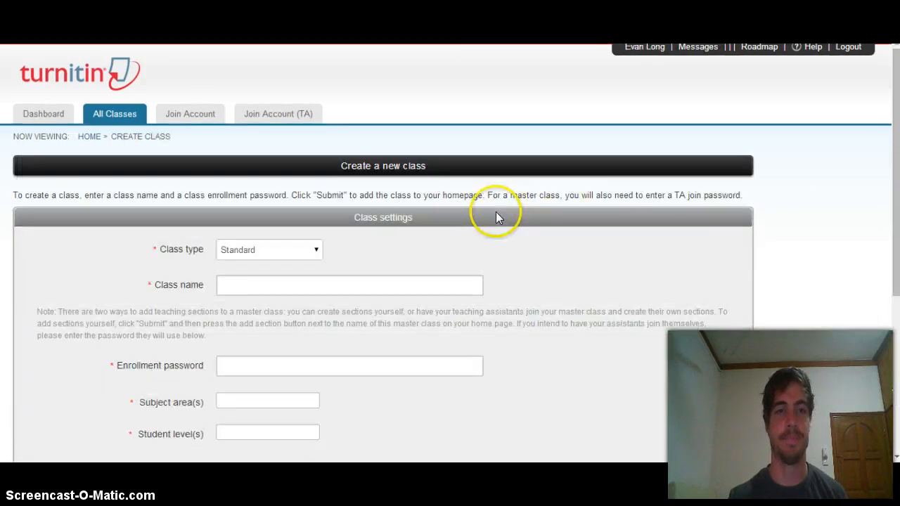
left_click(247, 291)
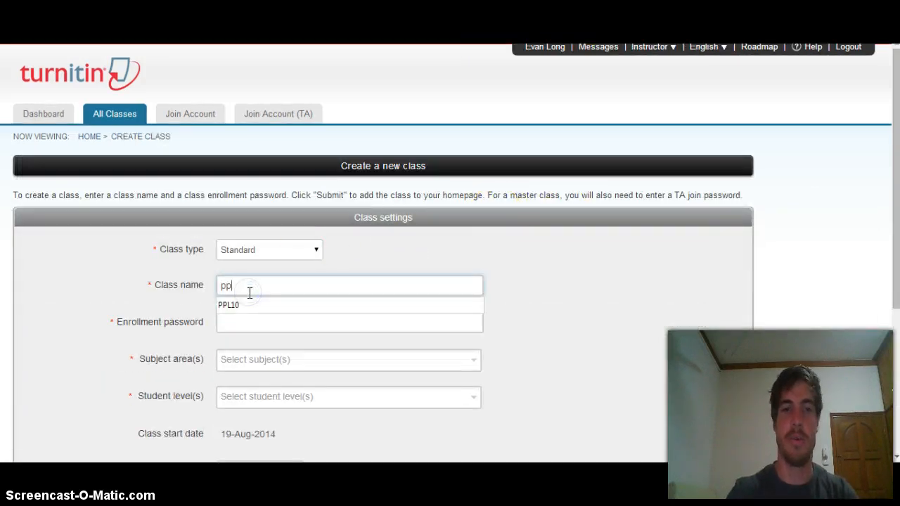
left_click(230, 305)
left_click(227, 318)
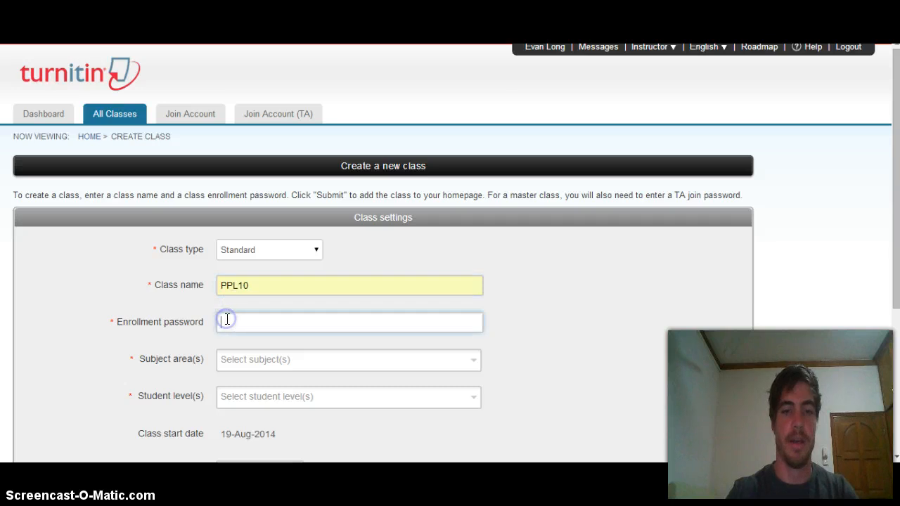
Set the class's subject area to Health/Physical Education
left_click(235, 359)
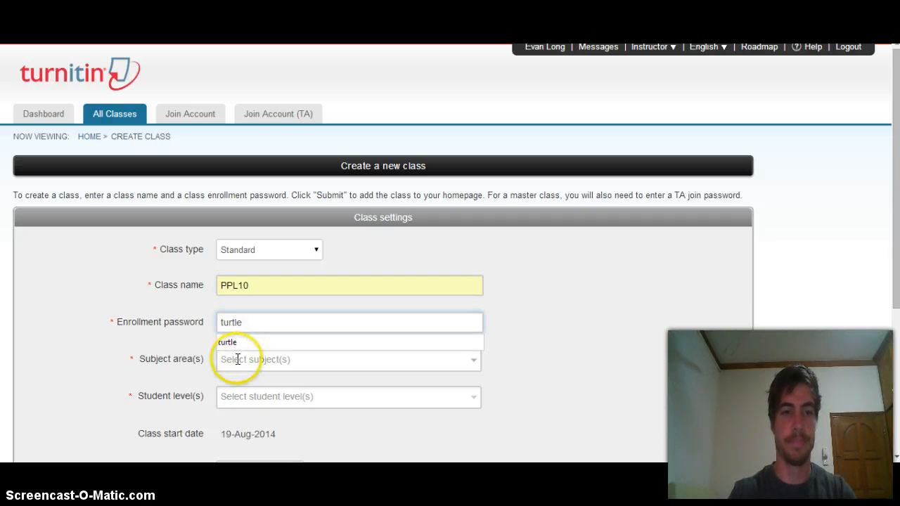
left_click_drag(471, 242, 468, 268)
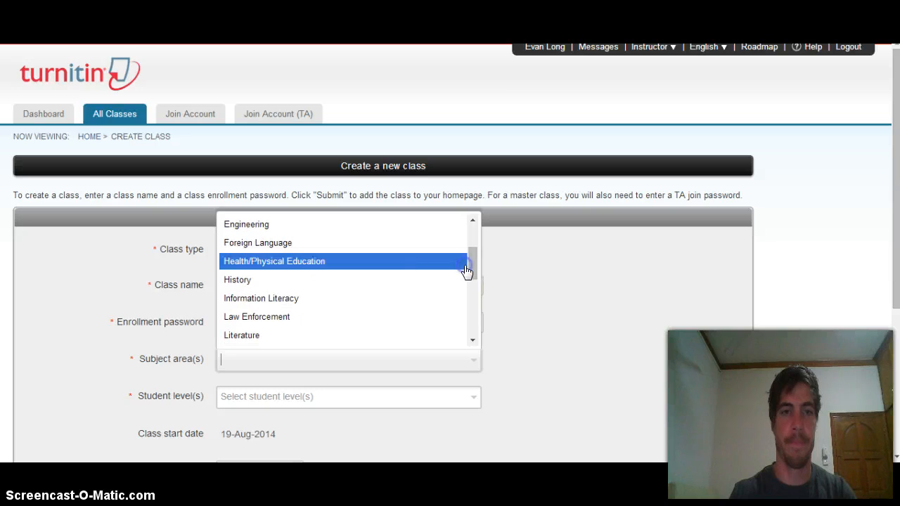
left_click(336, 259)
left_click_drag(894, 251, 875, 352)
left_click(357, 240)
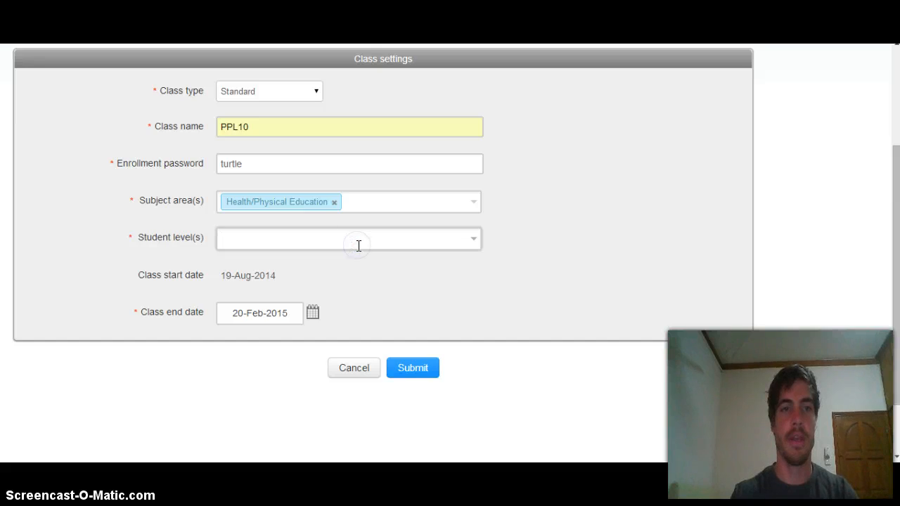
left_click(280, 240)
left_click(327, 277)
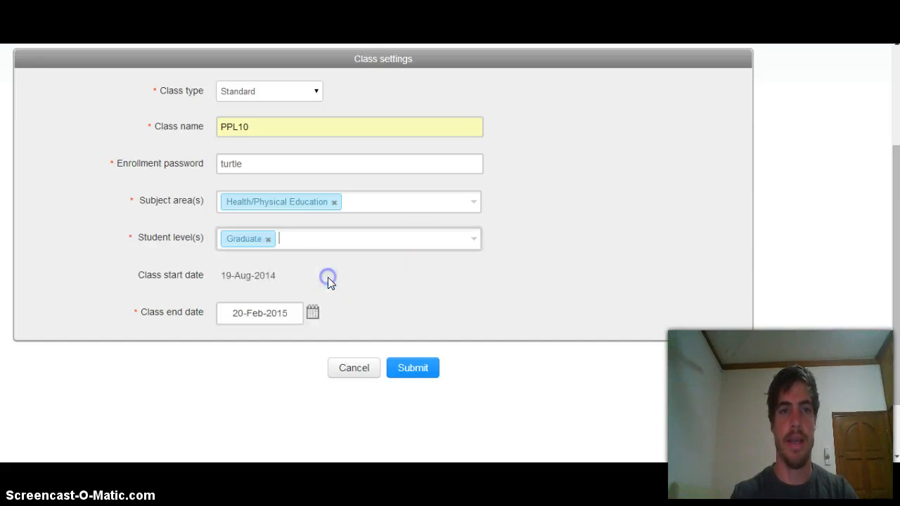
left_click(268, 239)
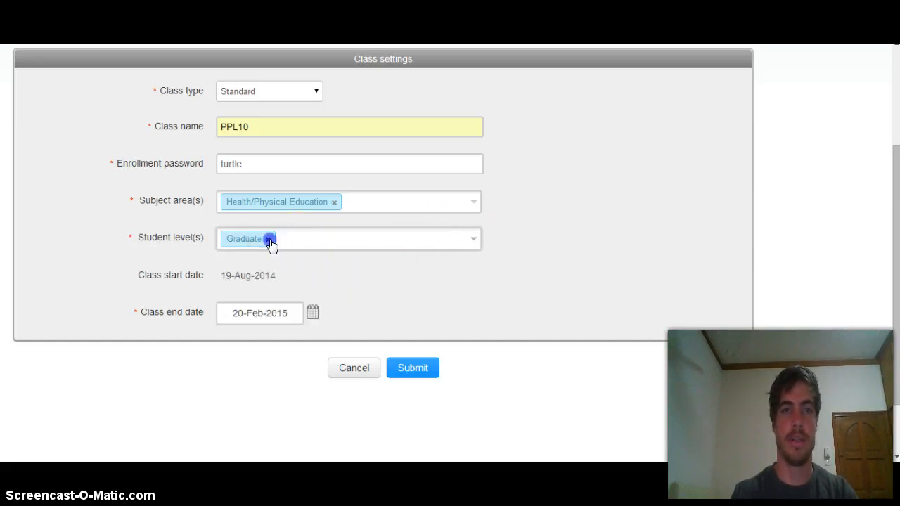
Set the student level to Undergraduate and create the class, dismissing its confirmation
left_click(473, 238)
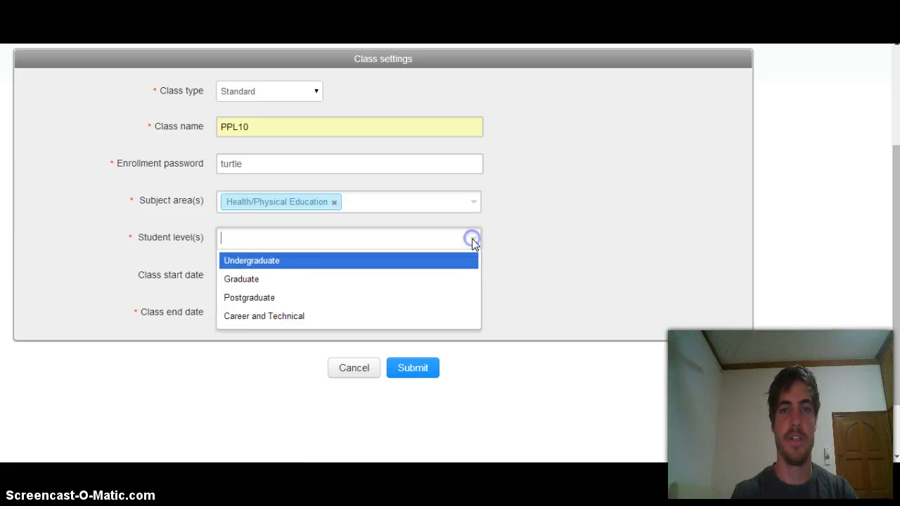
left_click(322, 261)
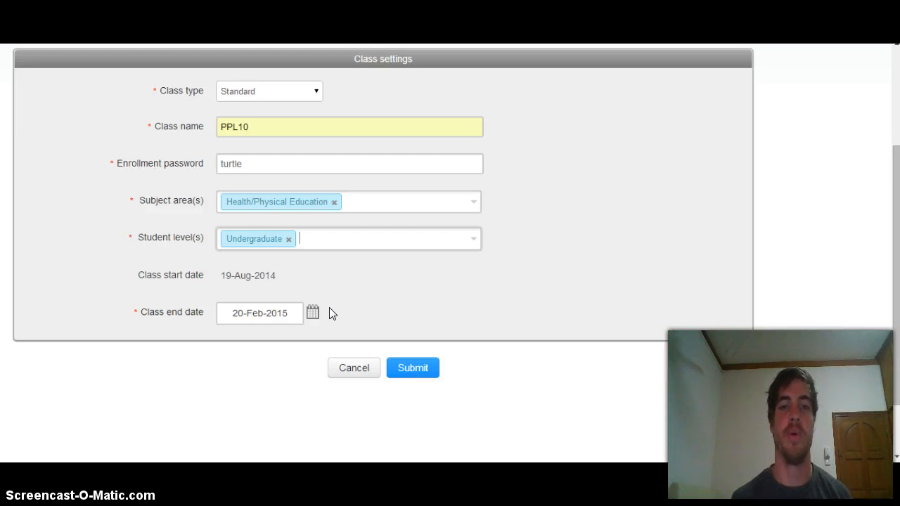
left_click(402, 355)
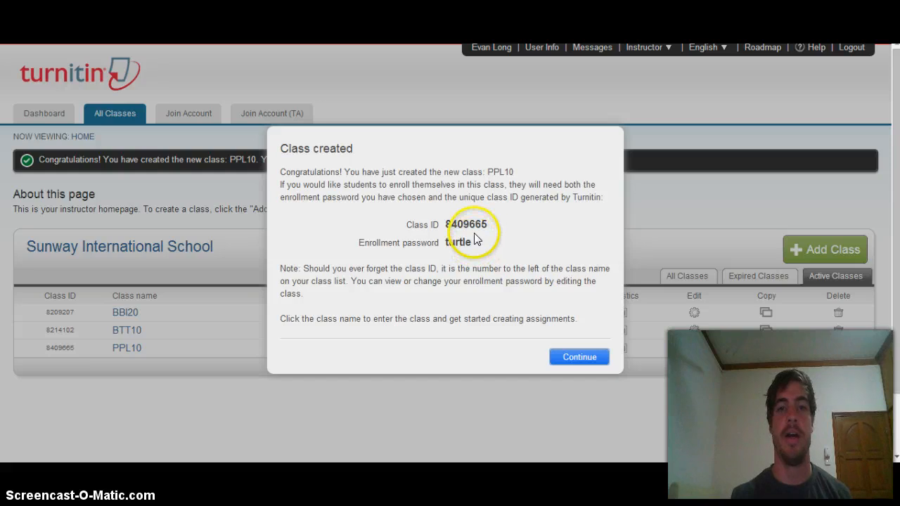
left_click(575, 358)
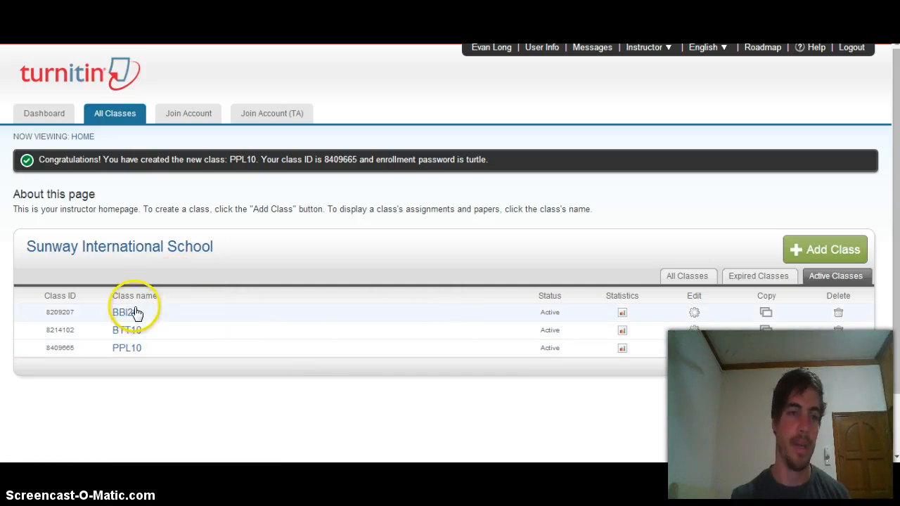
Start a new Paper Assignment in the BTT10 class
left_click(125, 330)
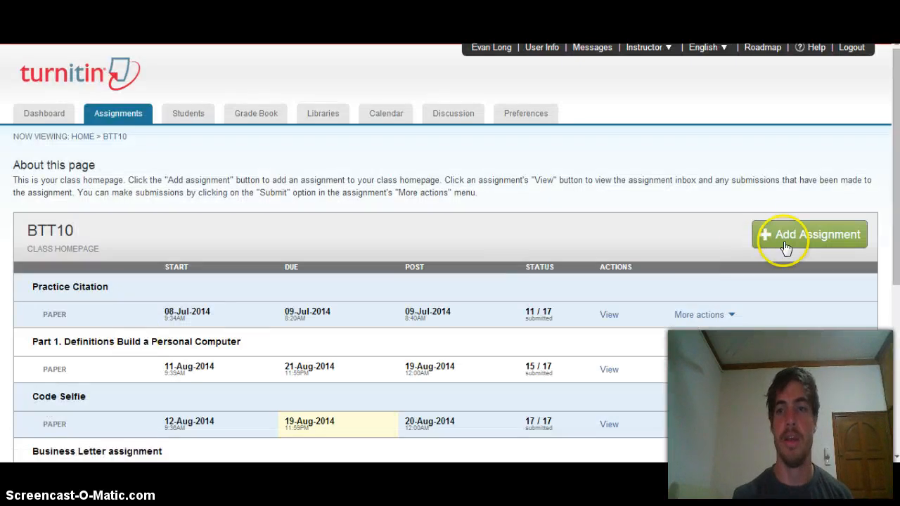
left_click(782, 236)
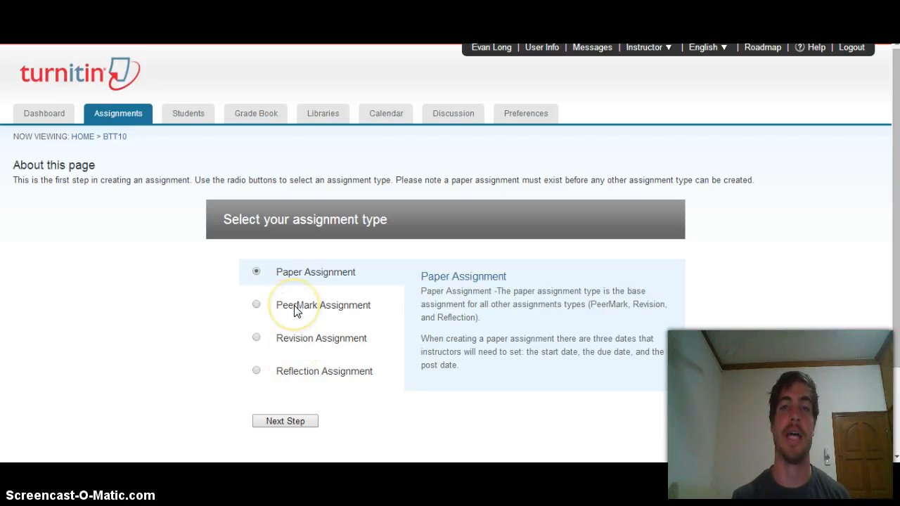
left_click(281, 425)
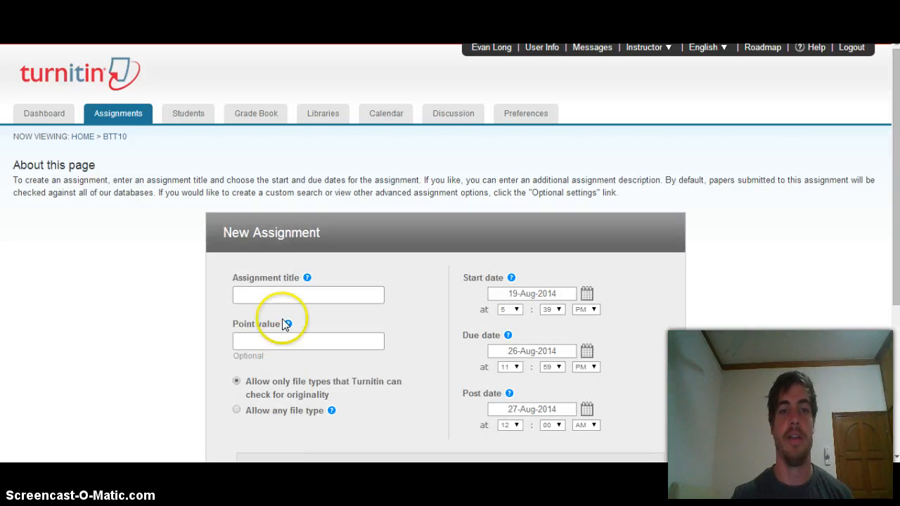
Title the assignment "Business Letter assignment 3" and give it a point value of 25
left_click(255, 294)
type("Busin")
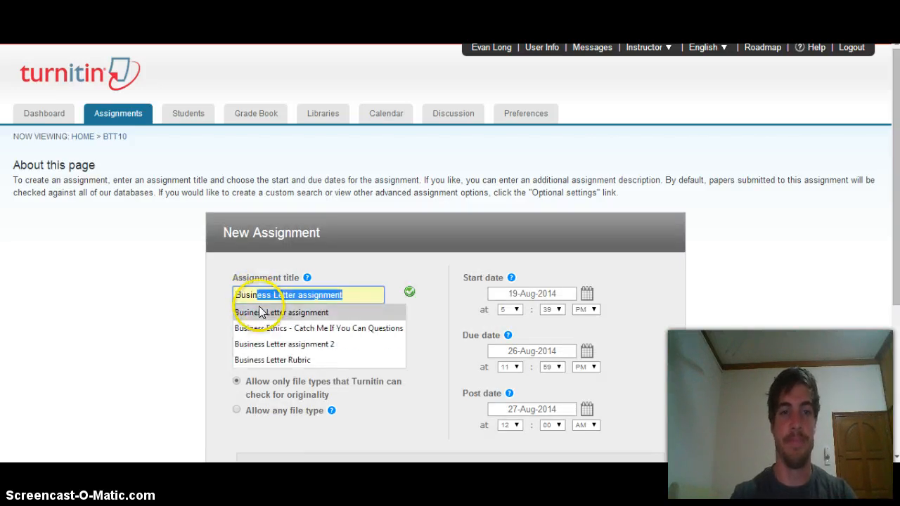
left_click(259, 309)
left_click(364, 293)
type("3")
left_click(286, 340)
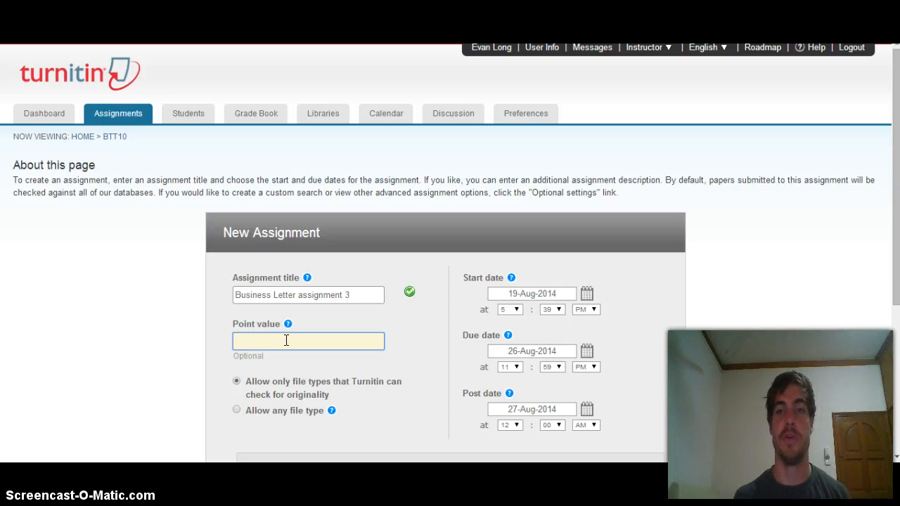
left_click(896, 203)
left_click_drag(896, 203, 892, 251)
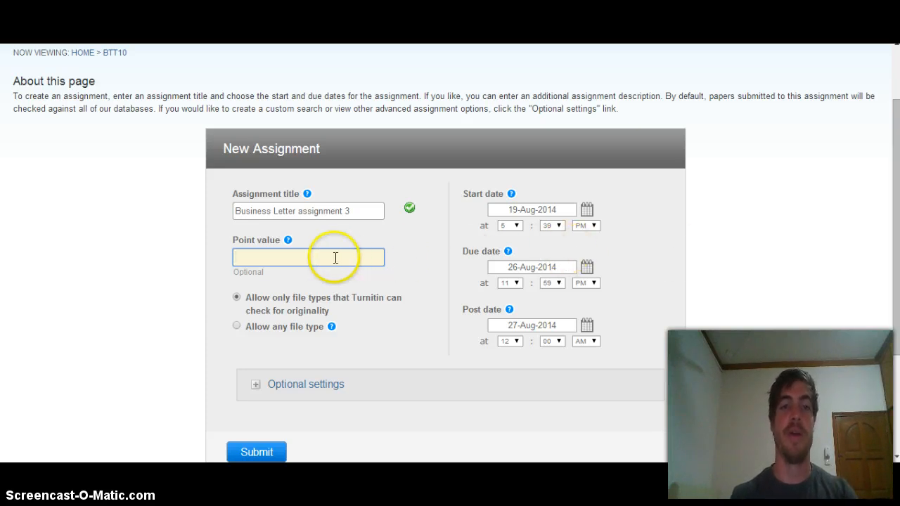
type("25")
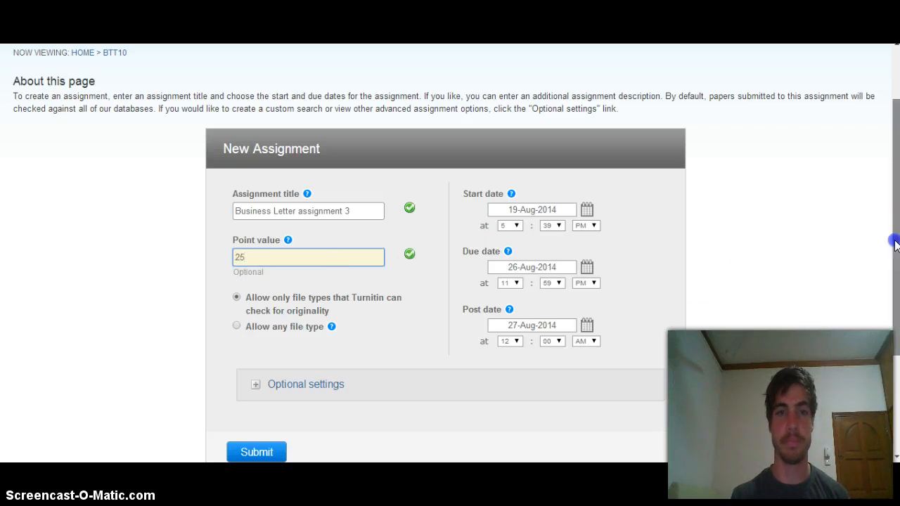
Expand the assignment's optional settings and review them from the special instructions through the Originality Report options to the rubric attachment
left_click_drag(895, 242, 874, 285)
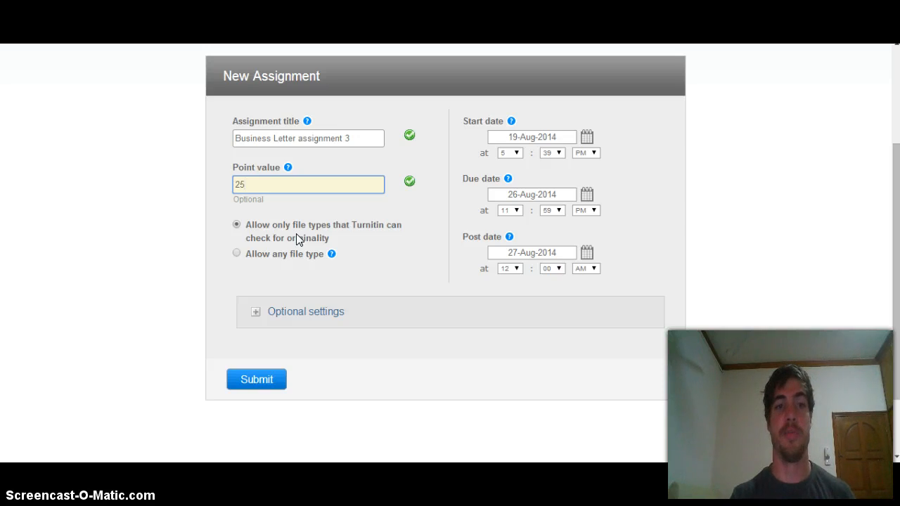
left_click(255, 313)
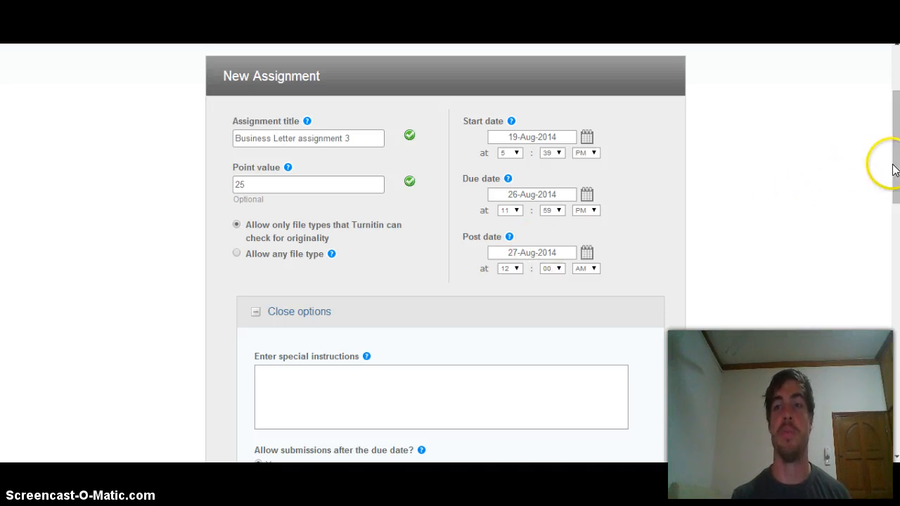
left_click_drag(897, 169, 884, 230)
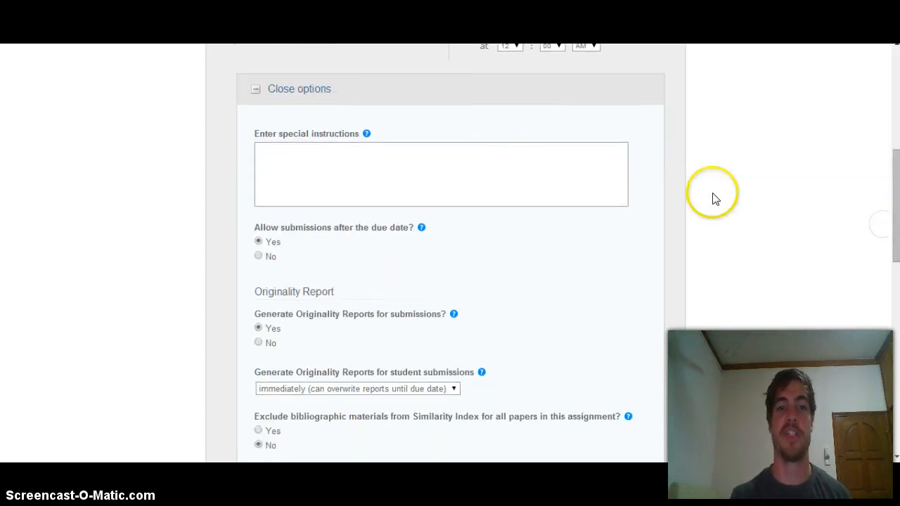
left_click_drag(893, 195, 890, 226)
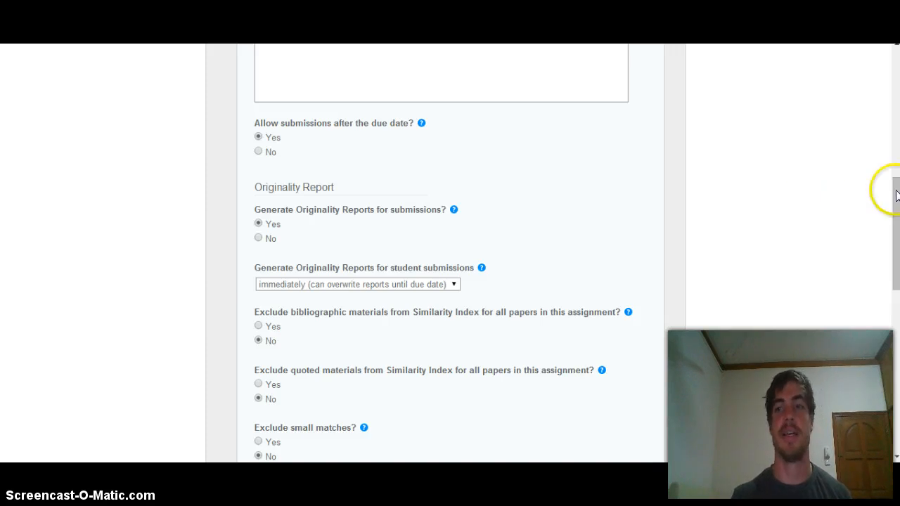
left_click_drag(897, 195, 892, 224)
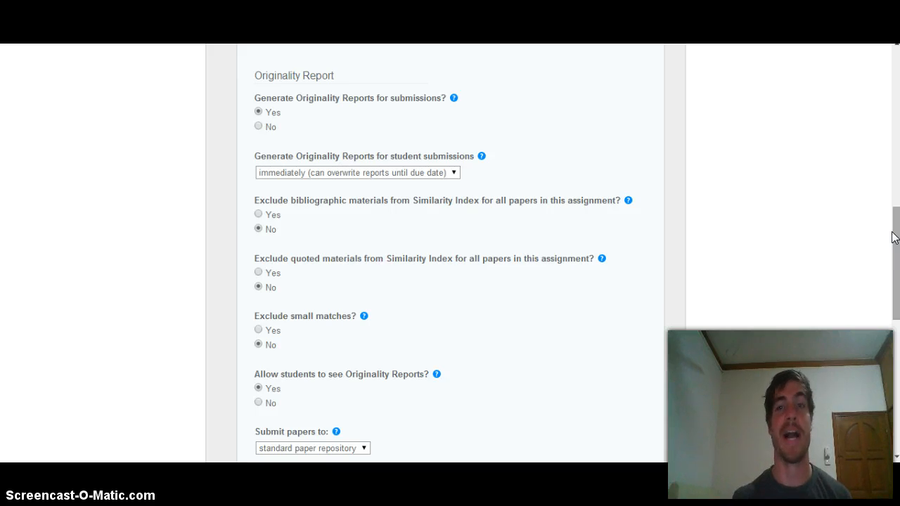
left_click_drag(894, 237, 869, 349)
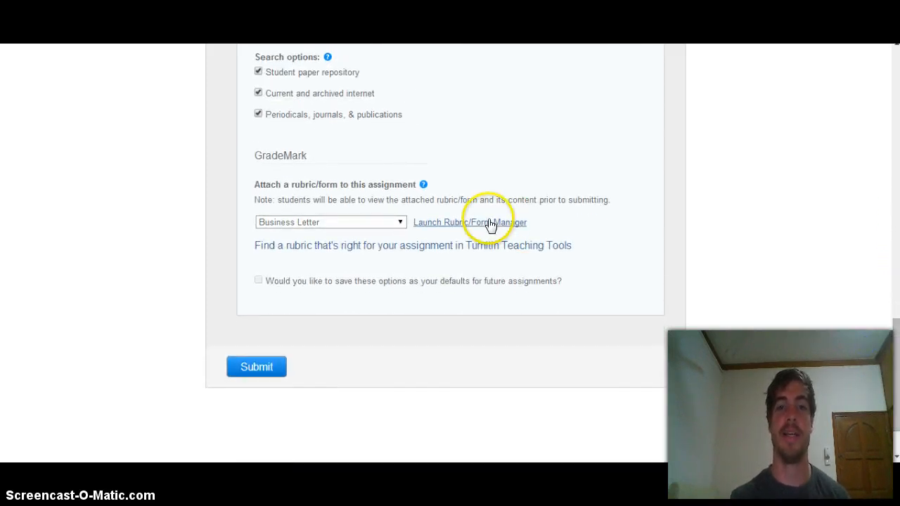
Launch the Rubric/Form Manager and create a new rubric
left_click(448, 222)
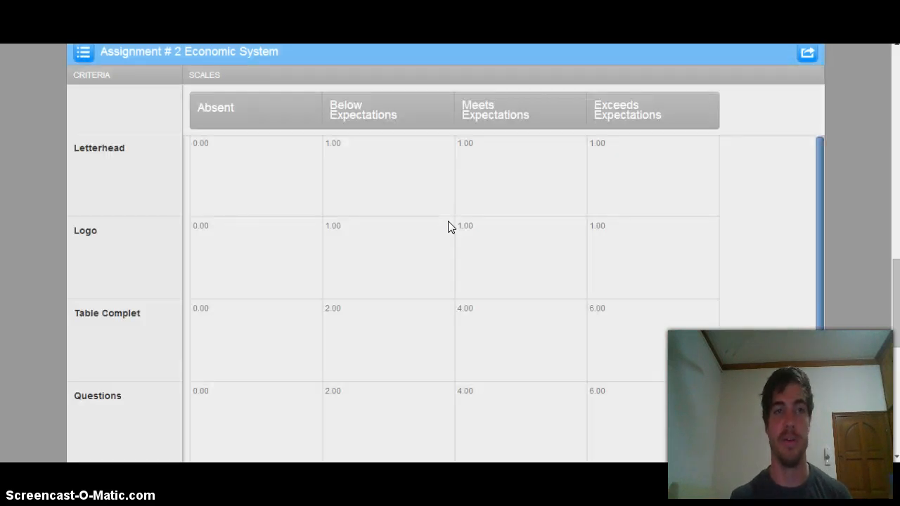
left_click(79, 54)
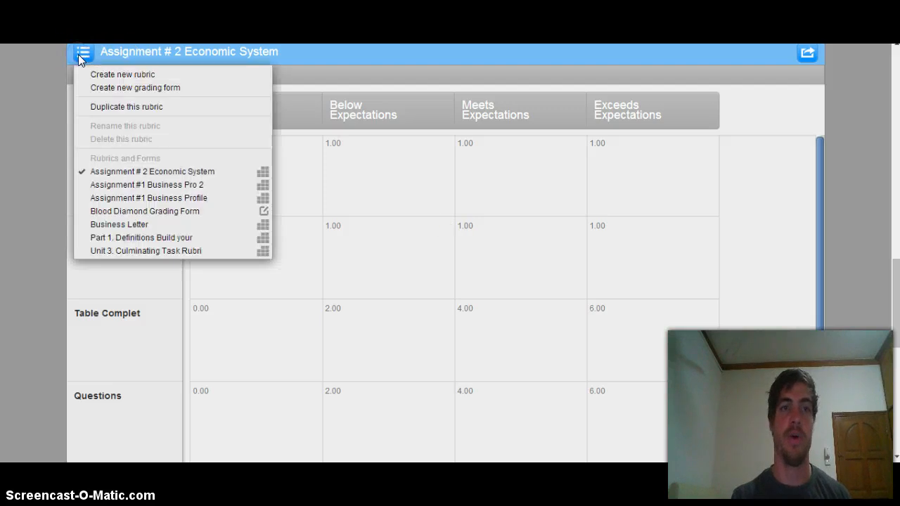
left_click(124, 75)
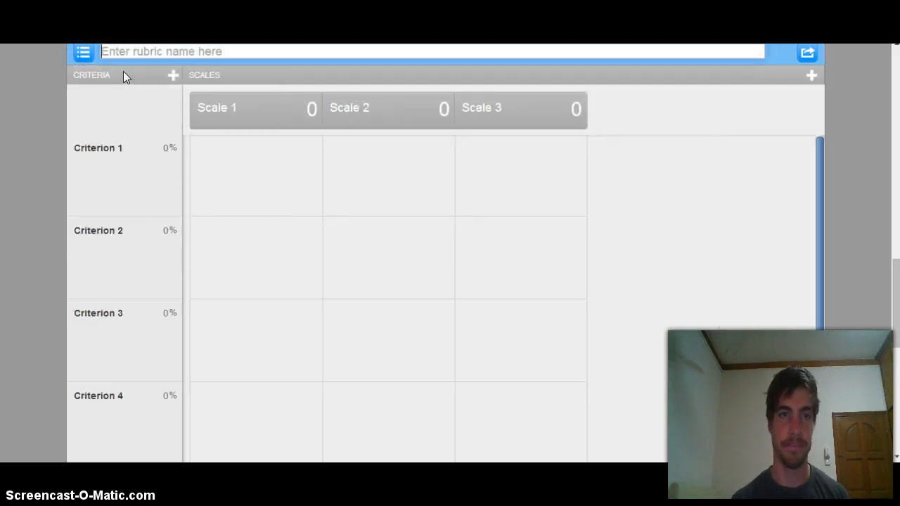
Rename the rubric's first scale to "Level 1" and add two more scales
left_click(224, 107)
type("Level")
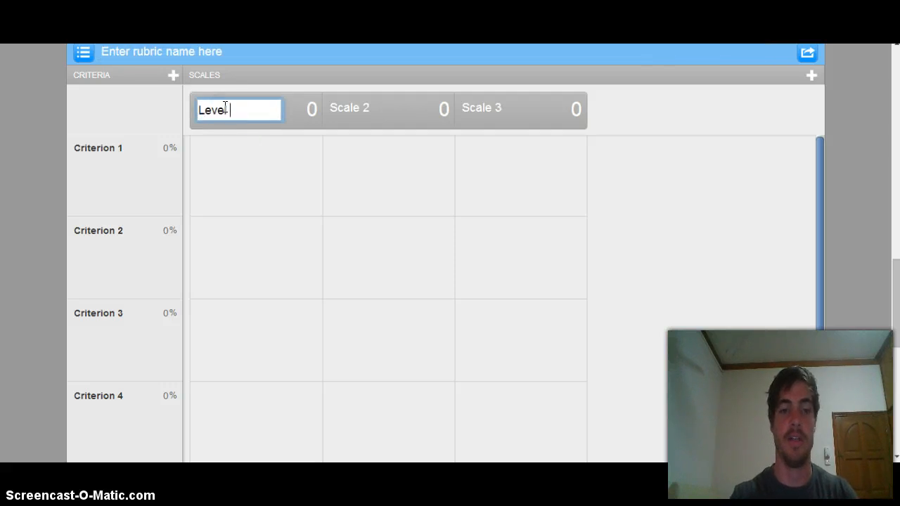
left_click(812, 76)
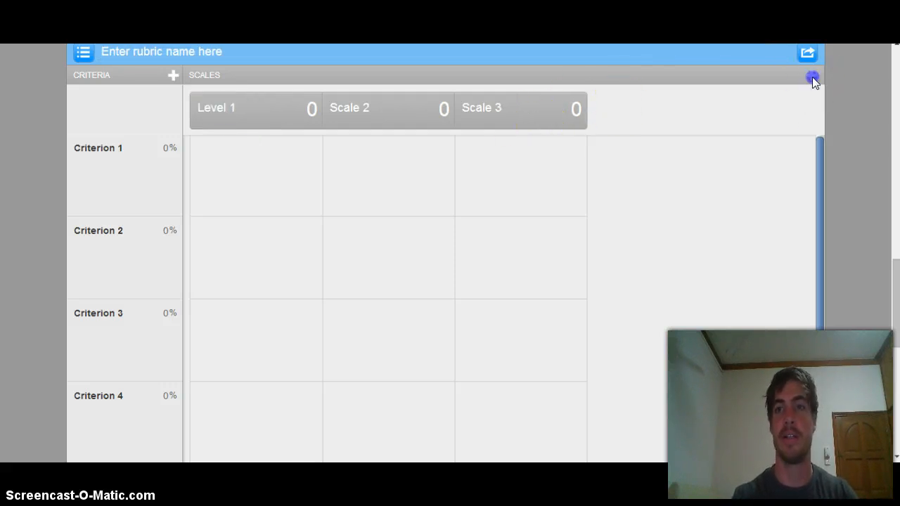
left_click(812, 76)
left_click(812, 76)
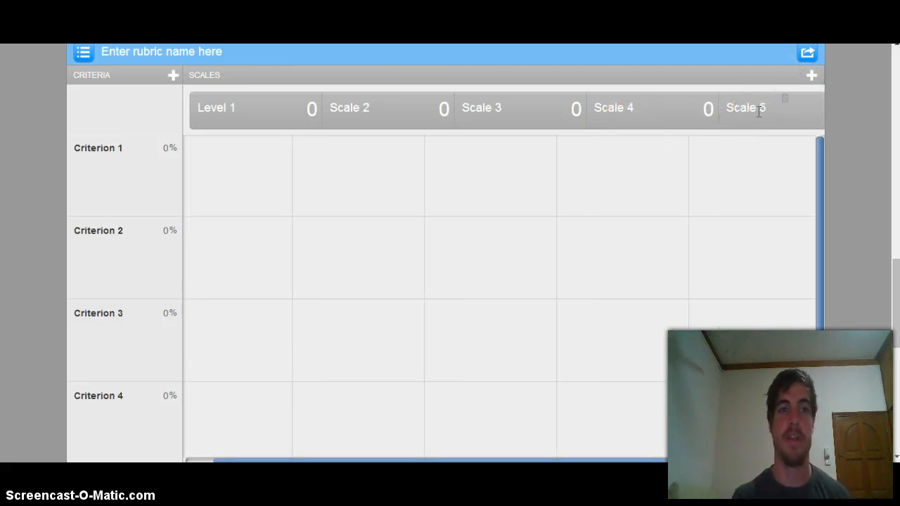
Name the first two rubric criteria "K/U" and "T/I", and show the entry boxes for the K/U description and its Level 1 cell
left_click(98, 146)
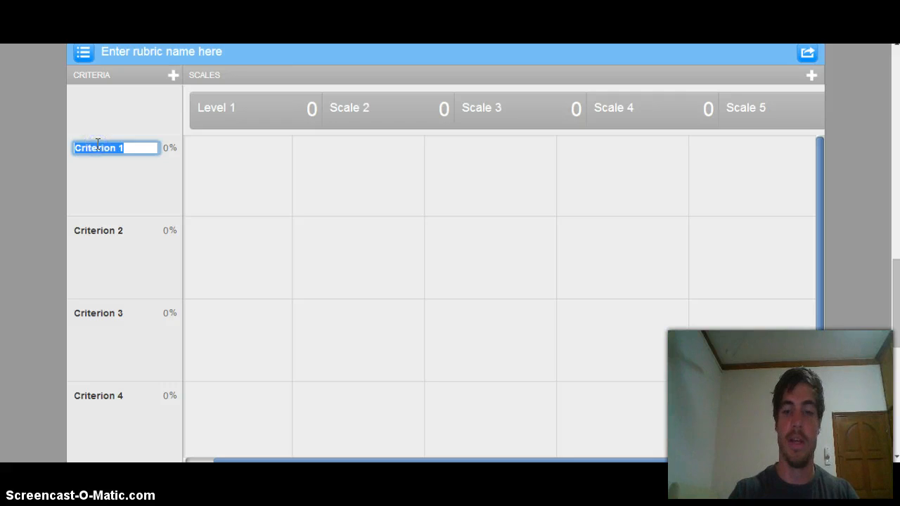
type("K")
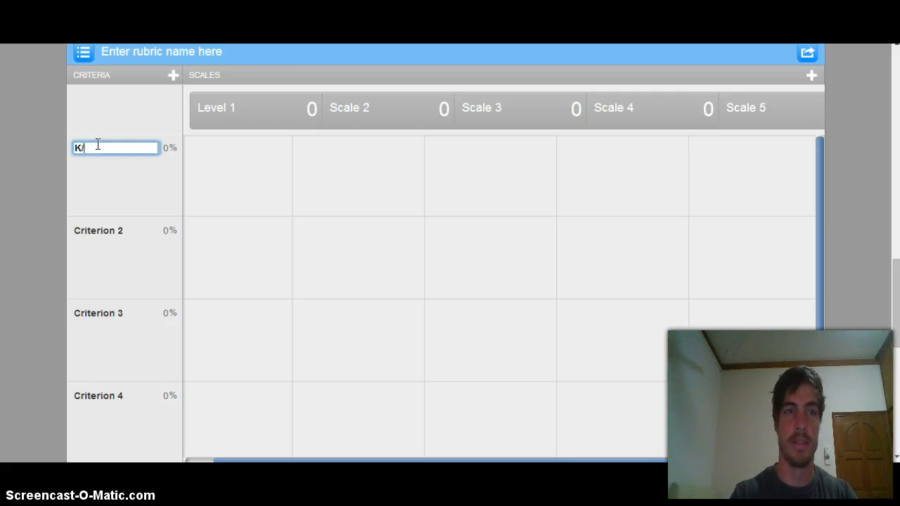
left_click(101, 232)
type("T/I")
left_click(87, 161)
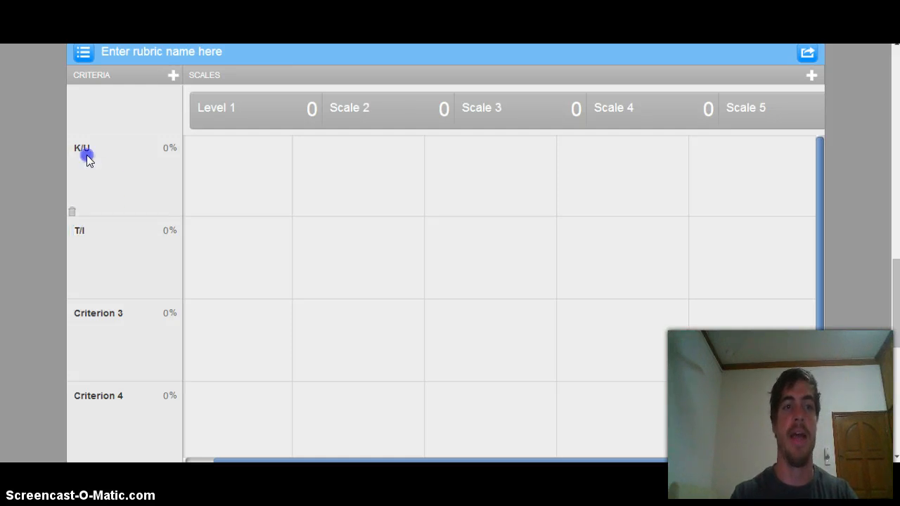
left_click(241, 151)
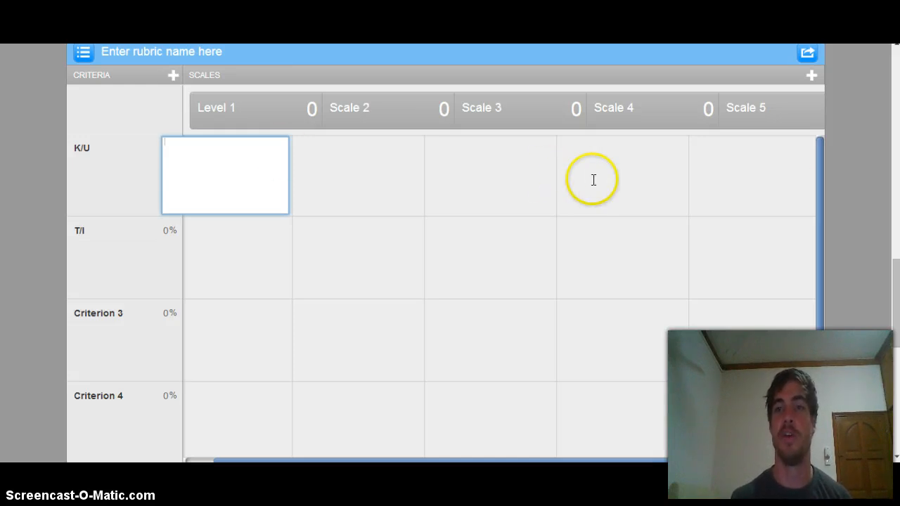
left_click(825, 188)
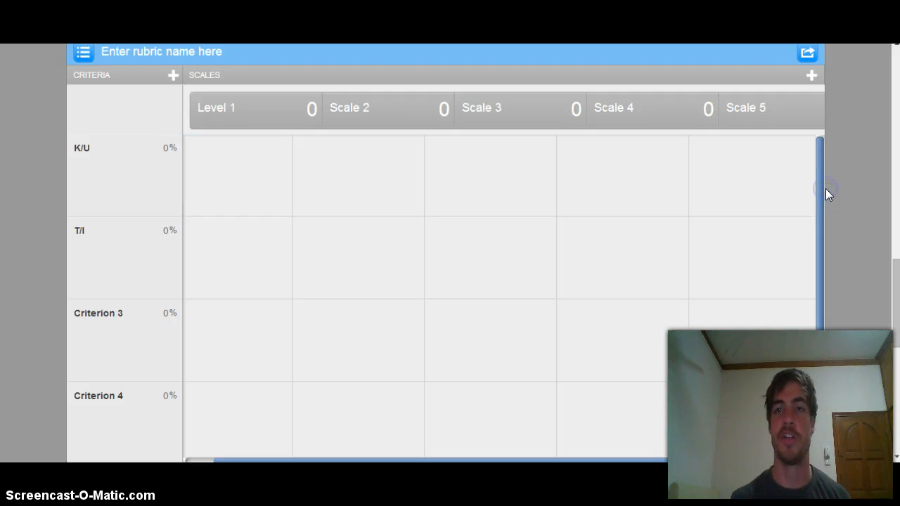
Switch the rubric scoring from percentages to custom point values for each cell
left_click_drag(821, 179, 819, 246)
left_click_drag(896, 285, 890, 242)
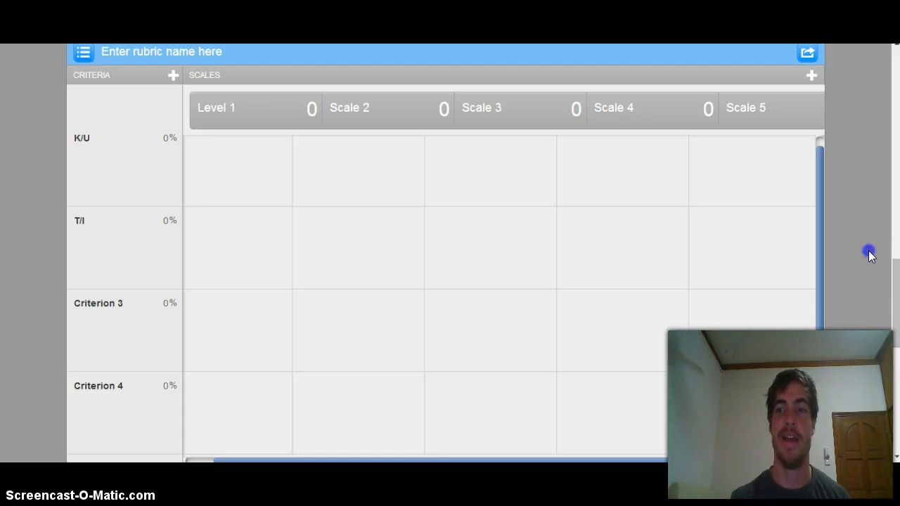
scroll(869, 256, "down", 2)
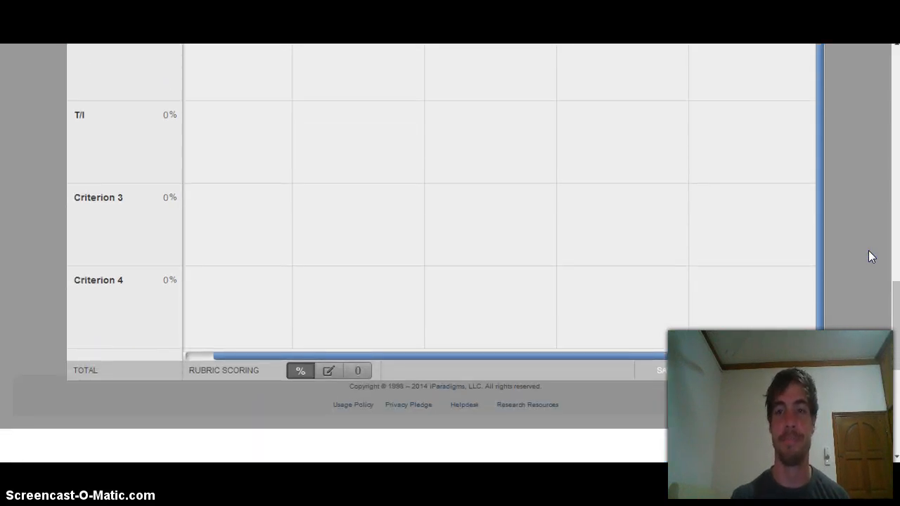
scroll(869, 252, "up", 3)
scroll(869, 252, "down", 3)
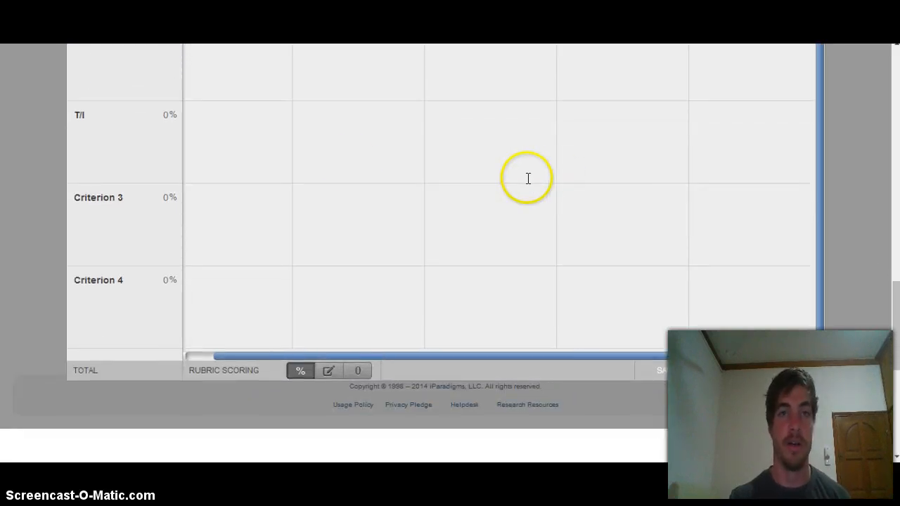
left_click(329, 374)
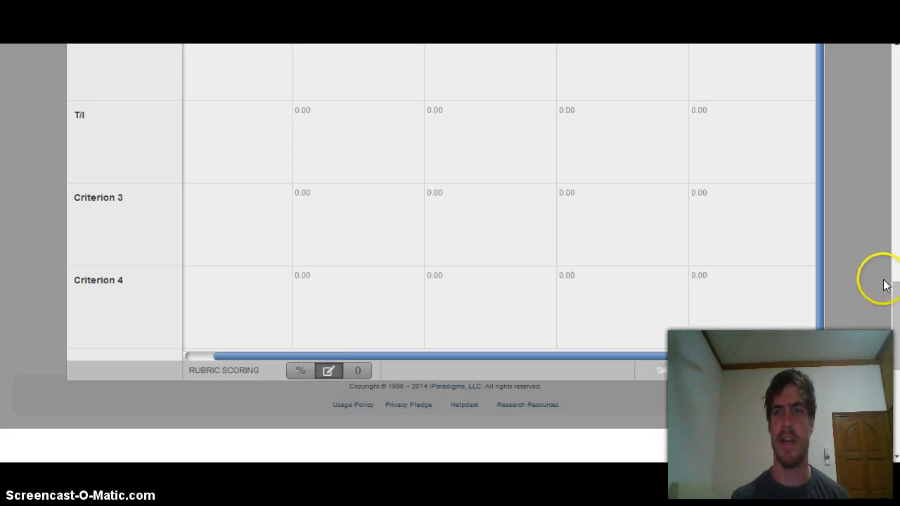
left_click_drag(895, 301, 888, 244)
scroll(887, 249, "up", 2)
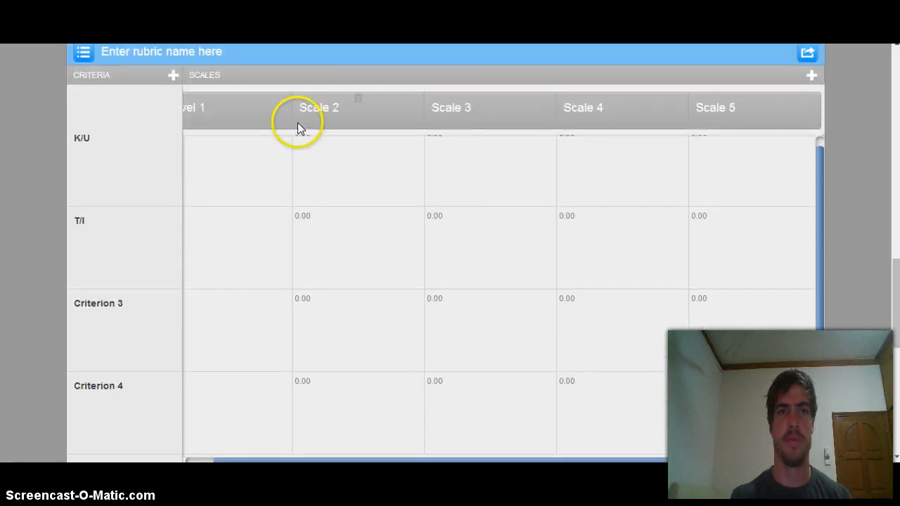
Set the K/U criterion's points to 2.00 for Scale 2 and 3.00 for Scale 3
left_click(305, 158)
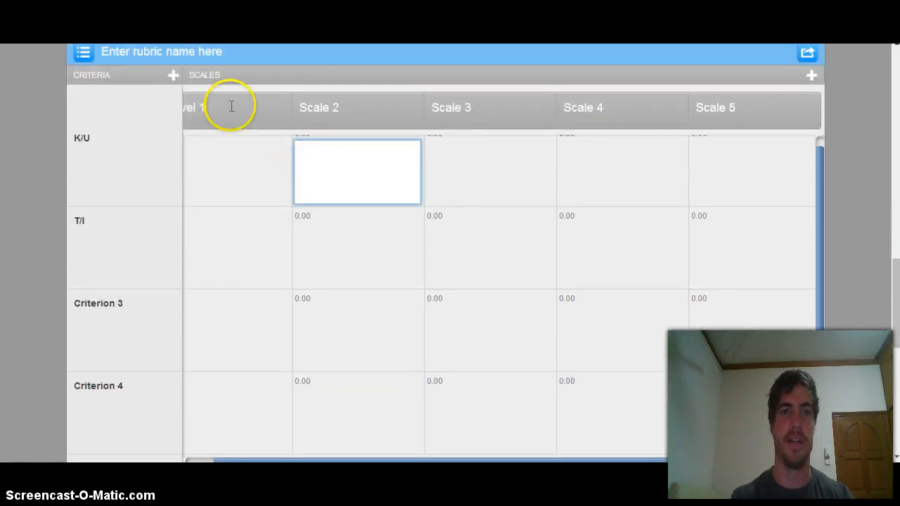
left_click(237, 171)
left_click_drag(817, 208, 817, 182)
left_click(330, 149)
left_click(307, 141)
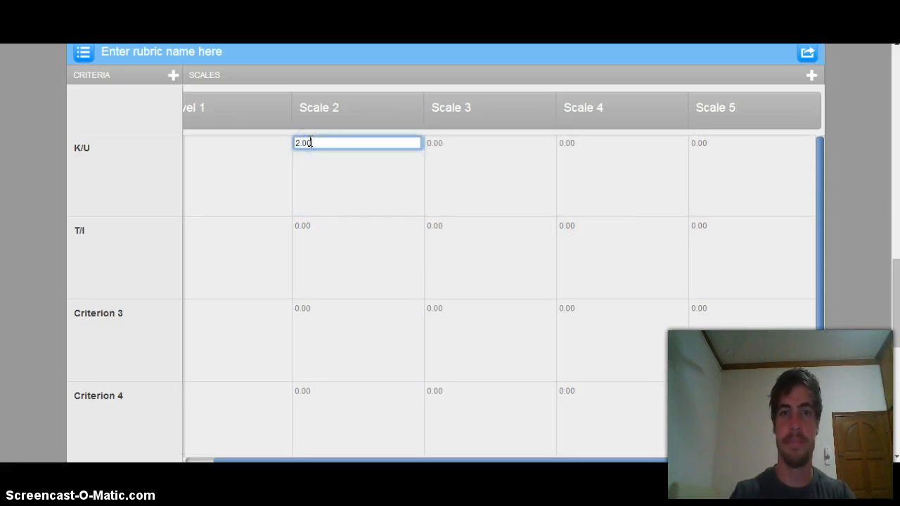
type("2.00")
left_click(435, 144)
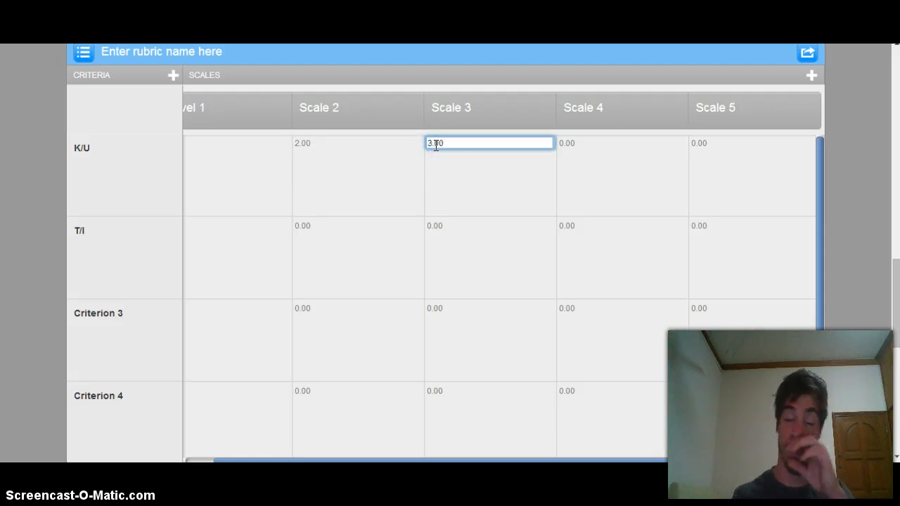
left_click(310, 155)
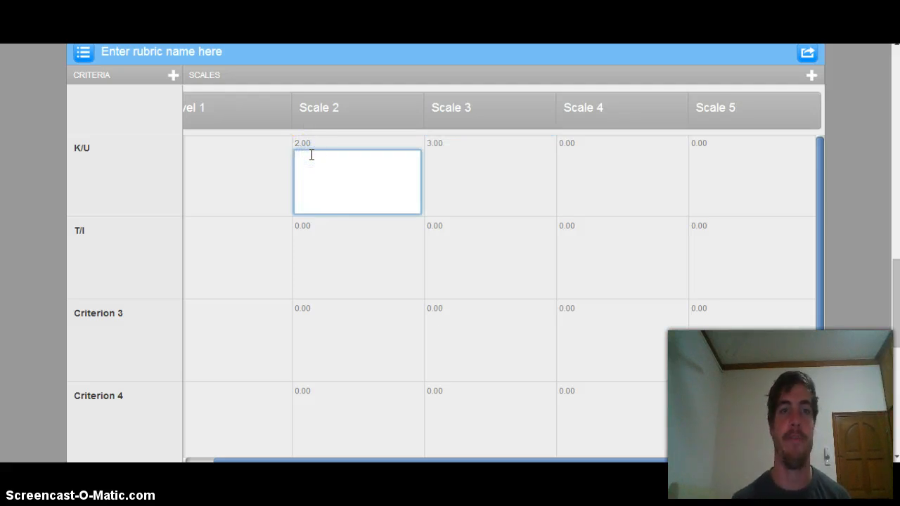
Review the rubric management options and existing rubrics, and open the rubric's name for editing
left_click(87, 51)
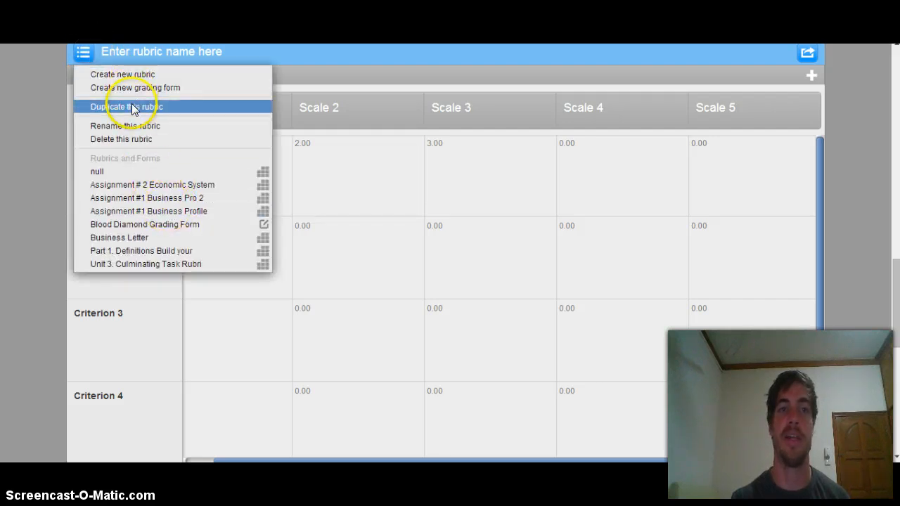
left_click(174, 198)
left_click(861, 240)
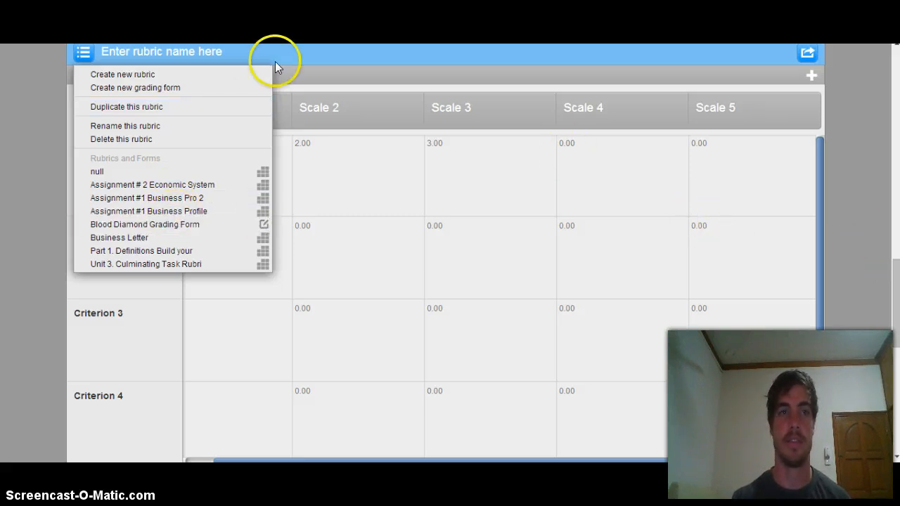
left_click(239, 56)
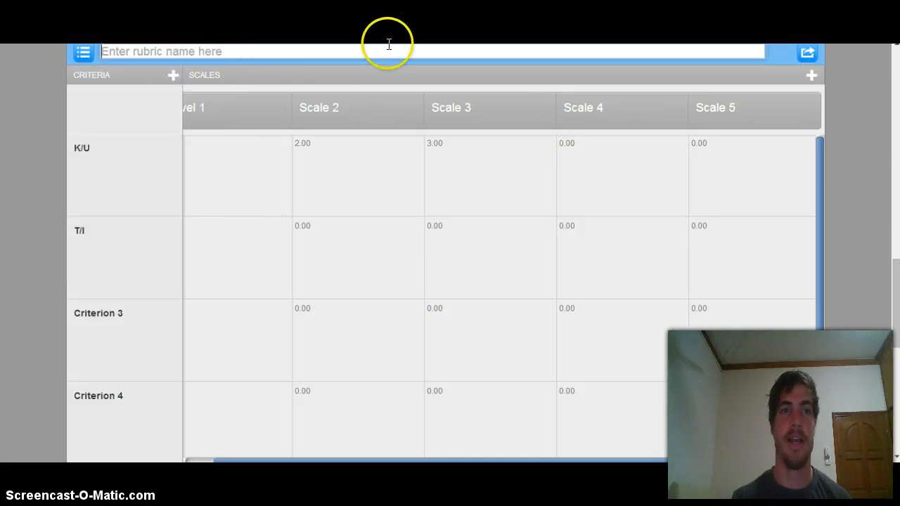
Discard the unsaved changes to the new rubric and close the Rubric/Form Manager
scroll(860, 156, "down", 3)
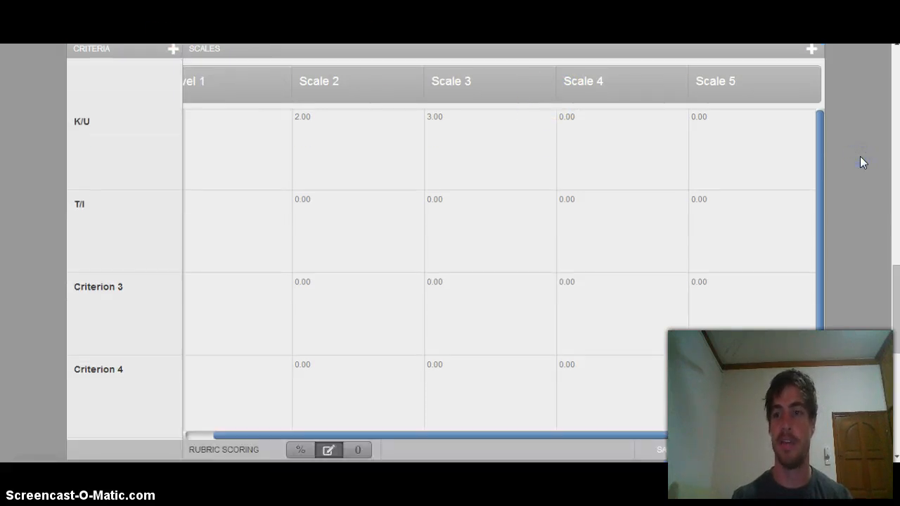
left_click(824, 343)
left_click(726, 373)
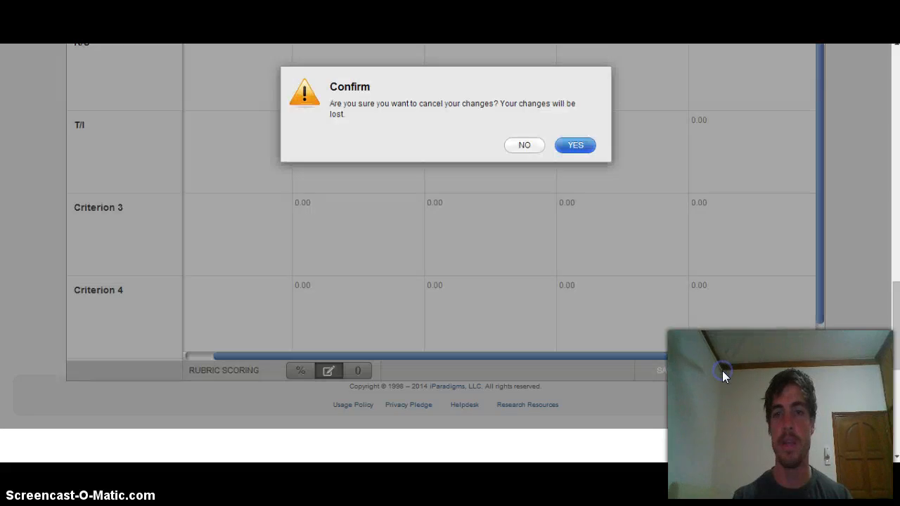
left_click(574, 146)
left_click(842, 377)
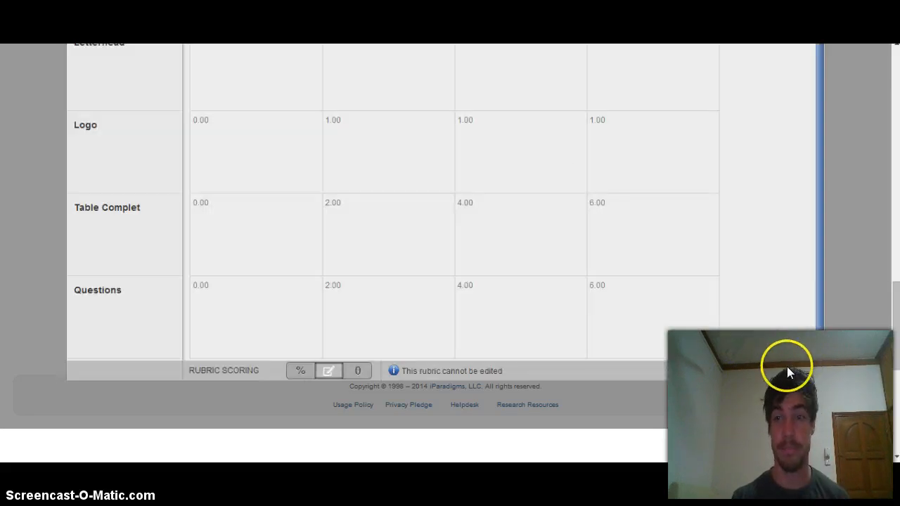
Attach the existing "Business Letter" rubric to the assignment and submit the assignment settings
left_click(363, 146)
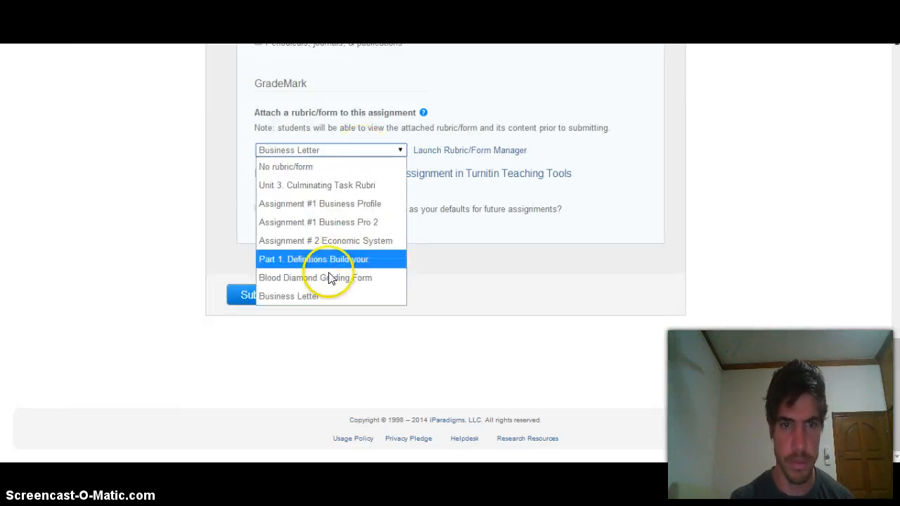
left_click(315, 295)
left_click(266, 294)
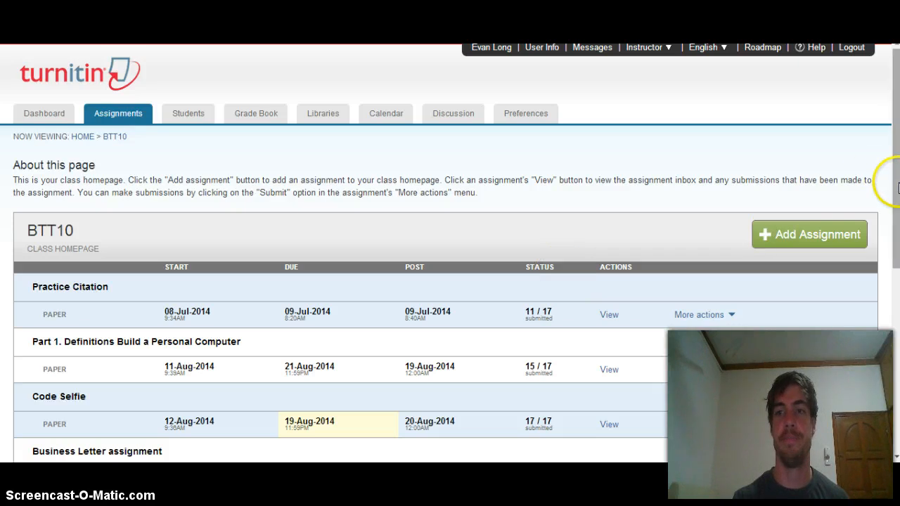
View the original "Business Letter assignment" inbox and look through its submissions, similarity scores and grades
left_click_drag(888, 227, 869, 320)
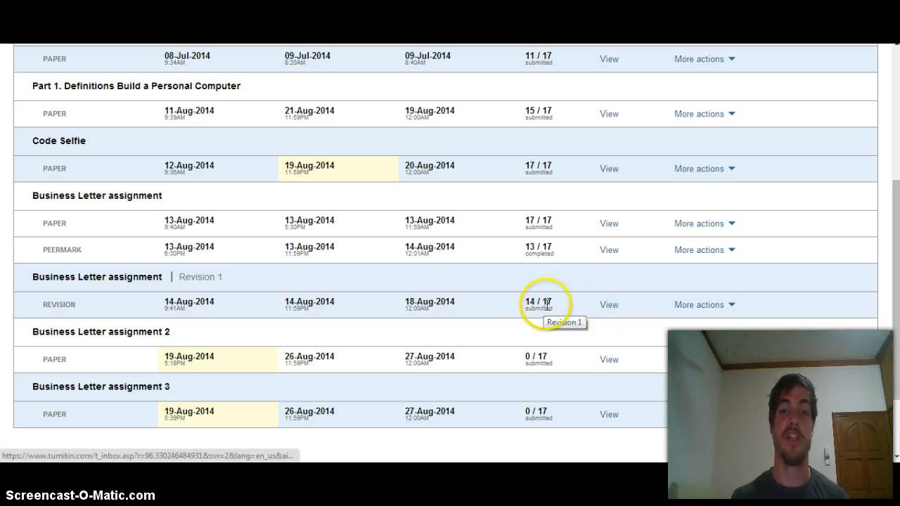
left_click(606, 225)
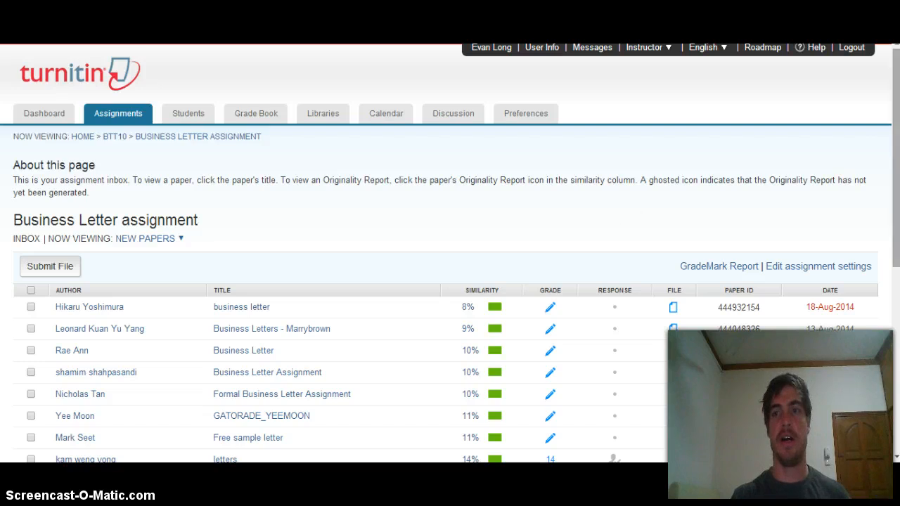
scroll(896, 200, "down", 3)
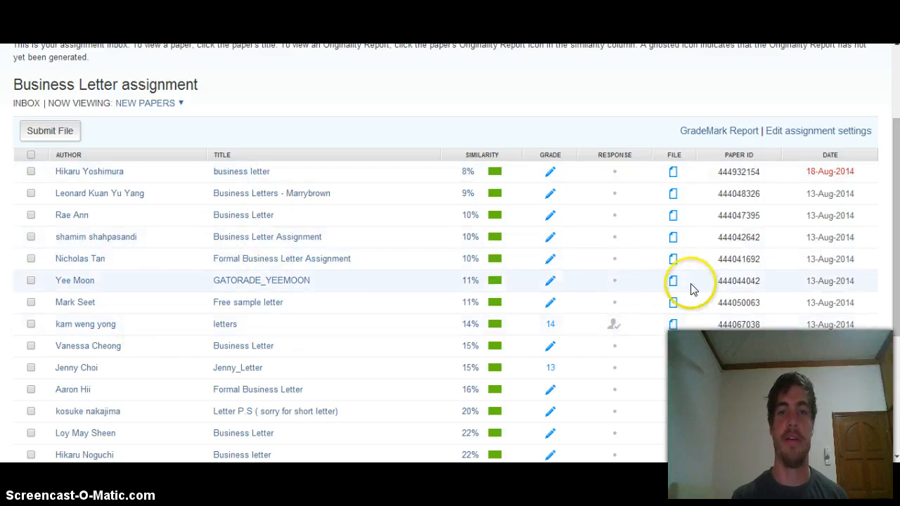
left_click_drag(896, 243, 888, 300)
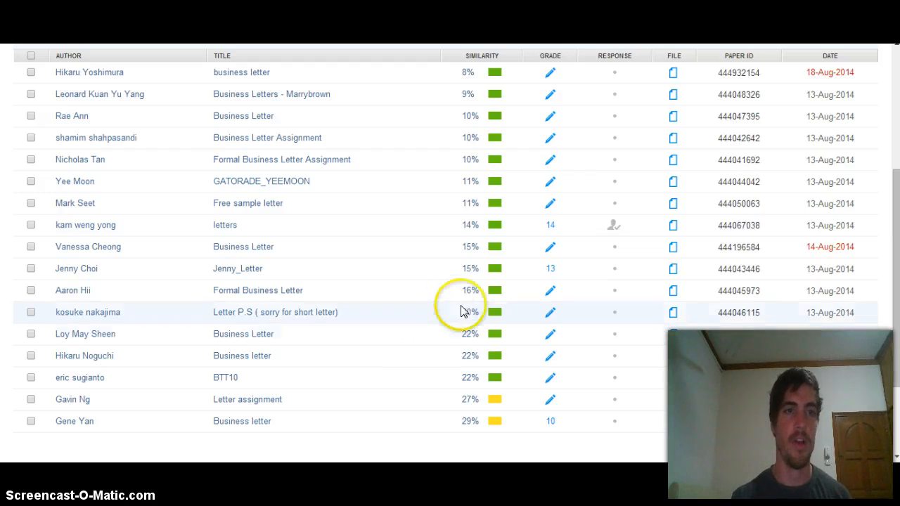
Open the third submitted paper and examine its matched sources and highlighted text in the Originality Report
left_click(547, 117)
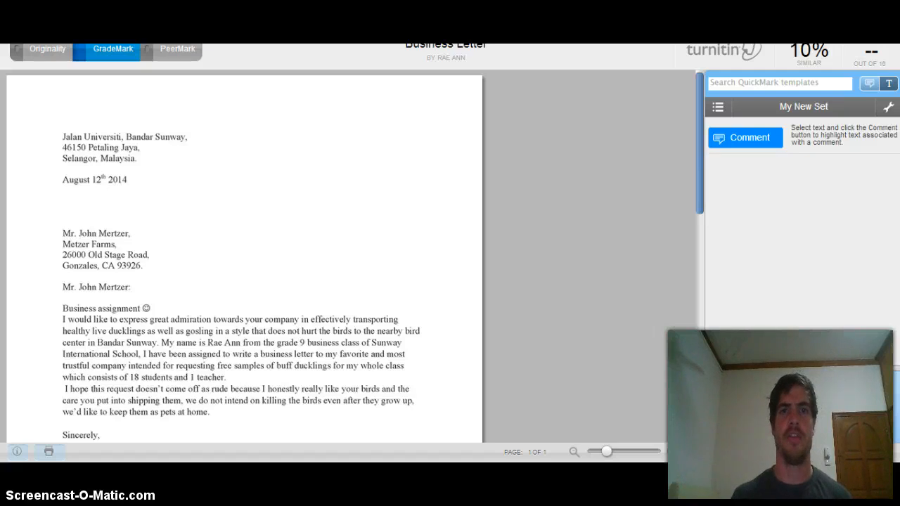
left_click(384, 136)
left_click(129, 58)
left_click(69, 58)
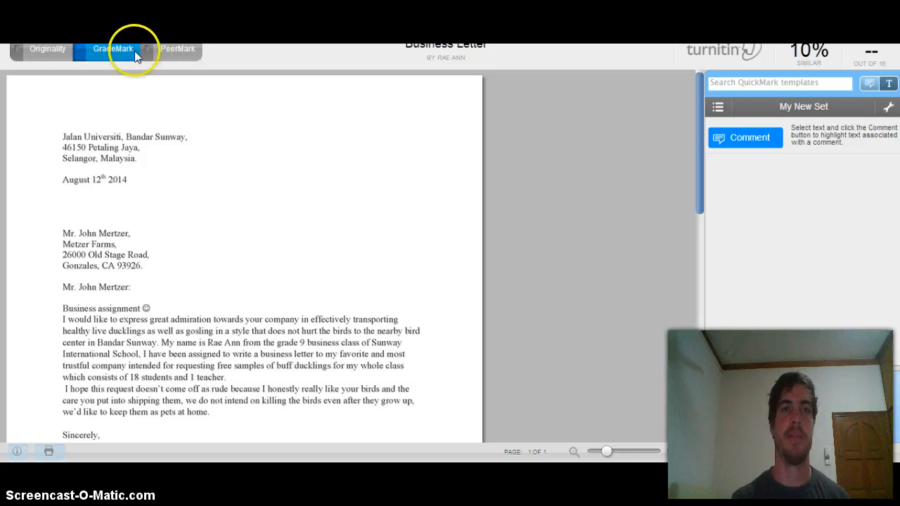
left_click(42, 55)
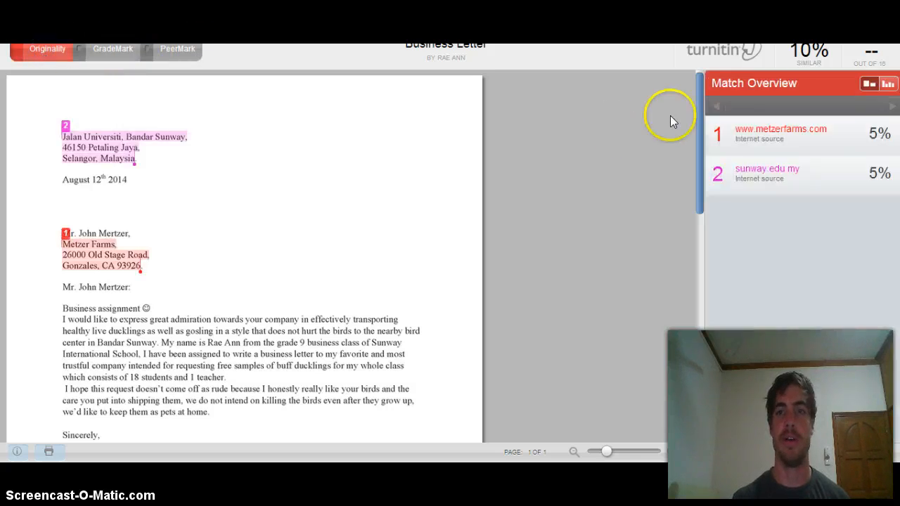
mouse_move(739, 126)
left_click_drag(699, 130, 696, 152)
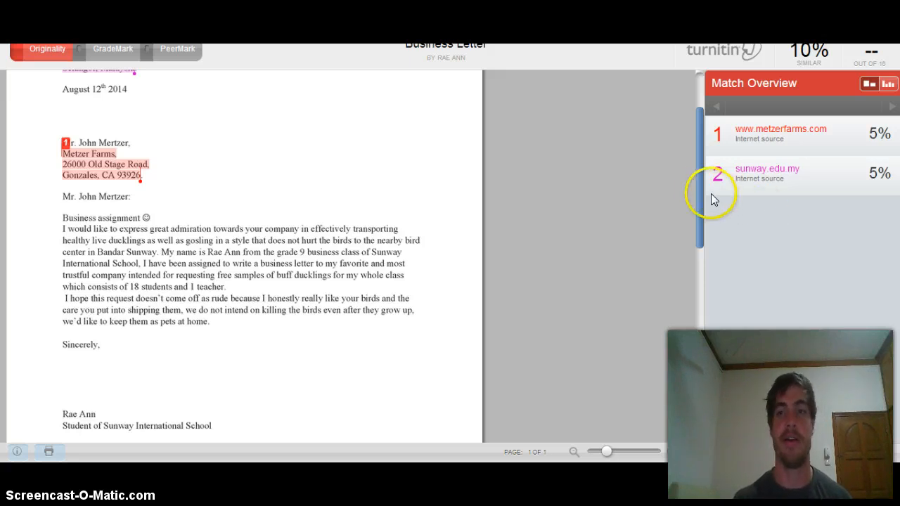
left_click_drag(700, 187, 671, 155)
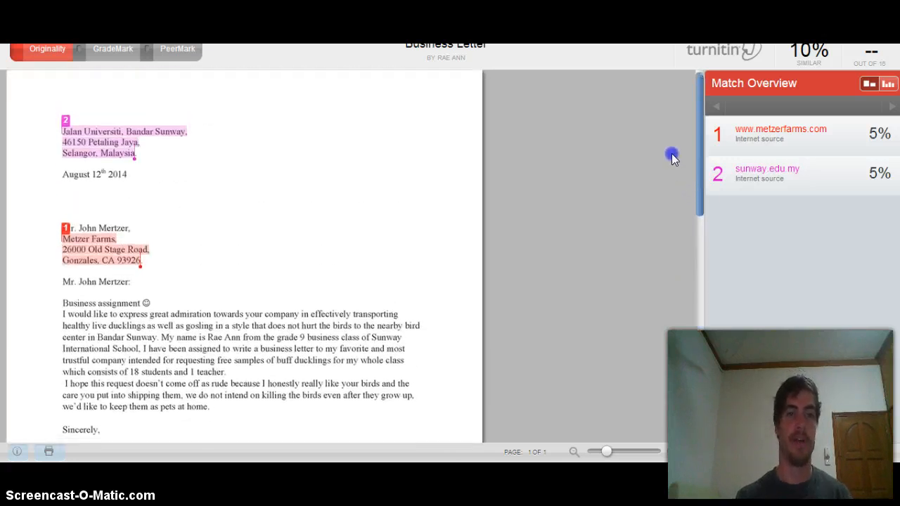
Overlay the originality highlights on the paper in GradeMark and load the Commonly Used QuickMark set
left_click(112, 61)
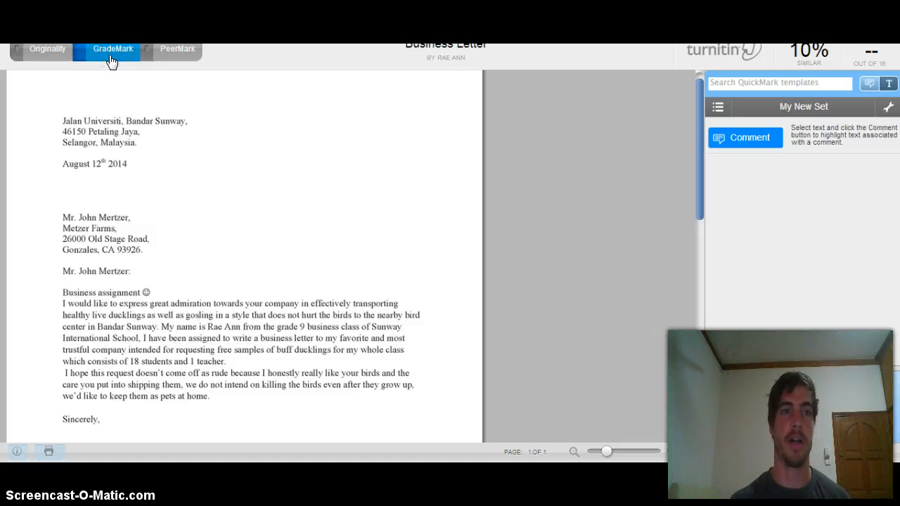
left_click(16, 49)
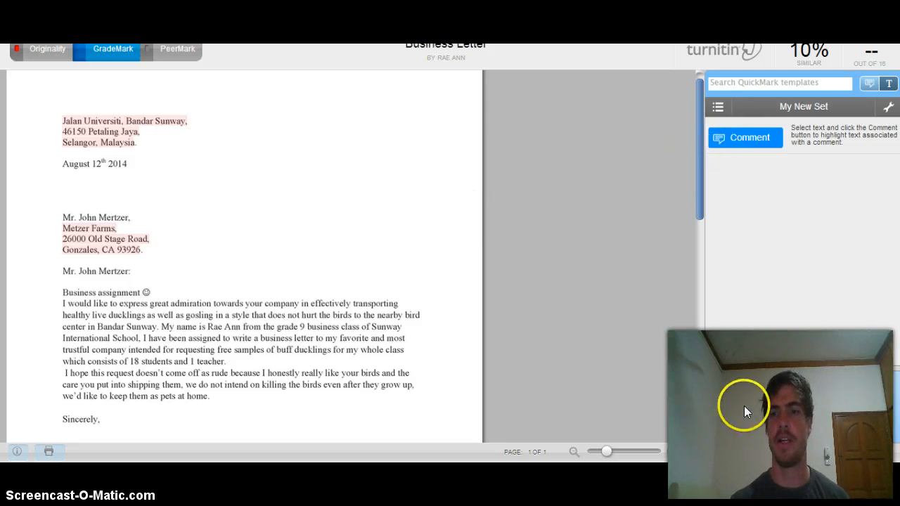
left_click(718, 108)
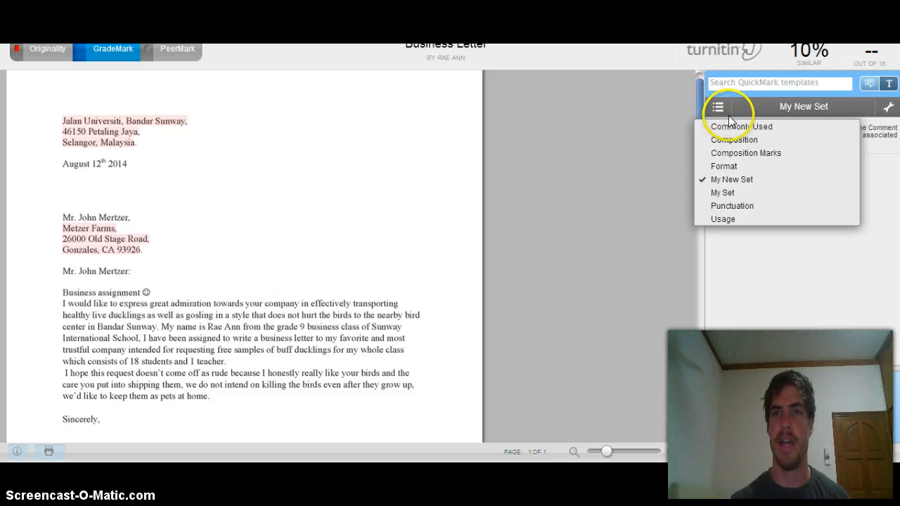
left_click(730, 128)
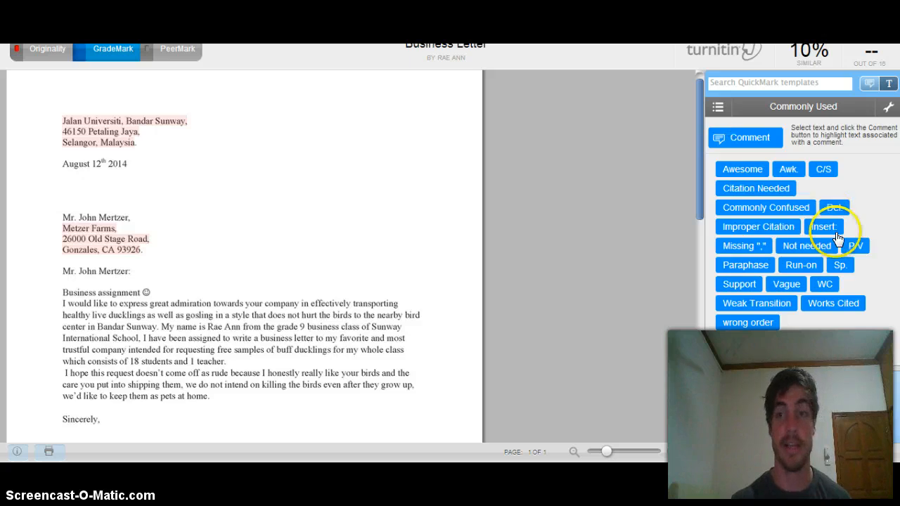
Place an Improper Citation QuickMark on the letter's main paragraph and load the QuickMark set My Set
left_click_drag(735, 226, 283, 335)
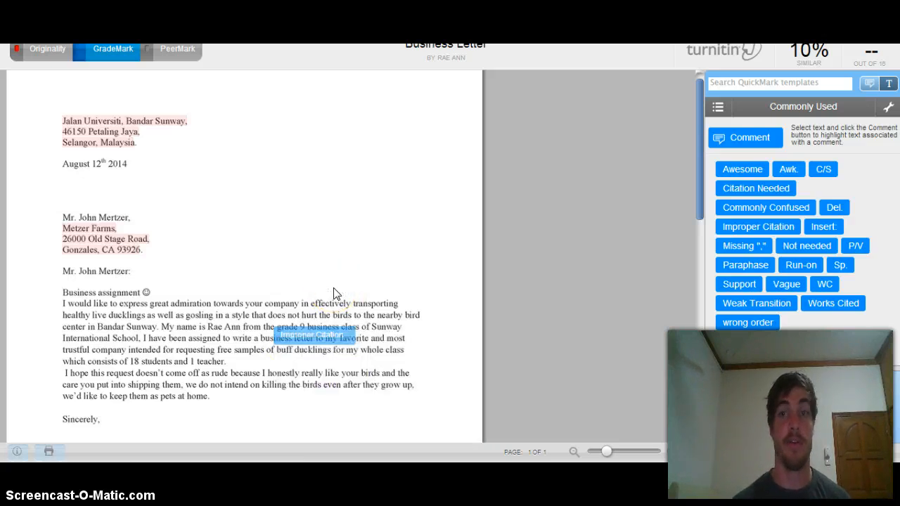
left_click(717, 106)
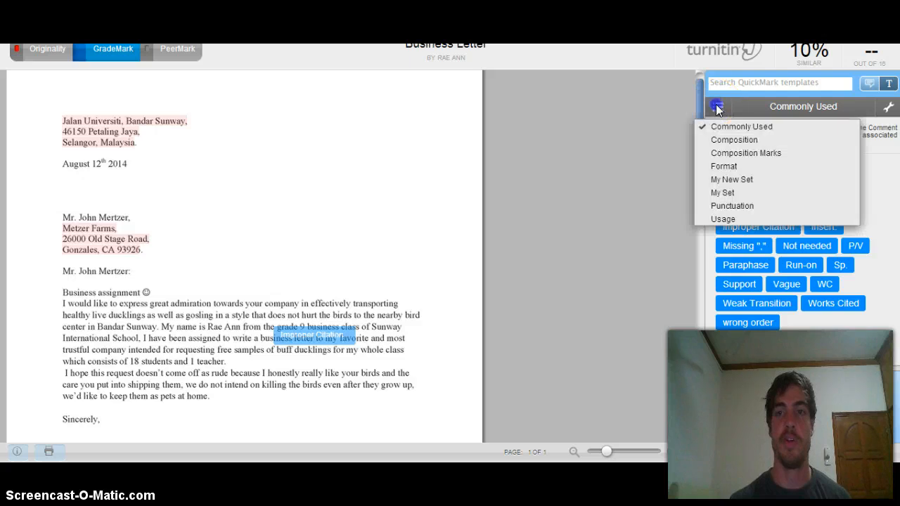
left_click(735, 193)
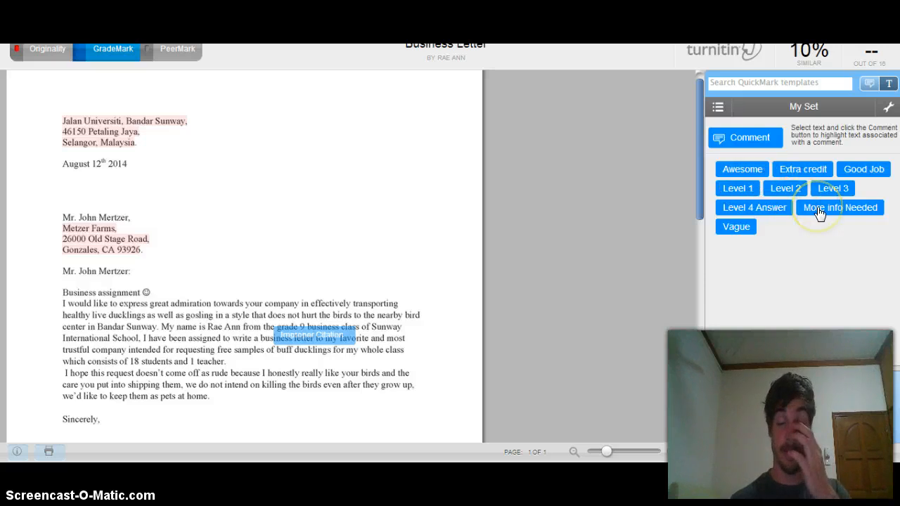
left_click_drag(751, 146, 283, 216)
left_click_drag(717, 137, 310, 211)
left_click(278, 257)
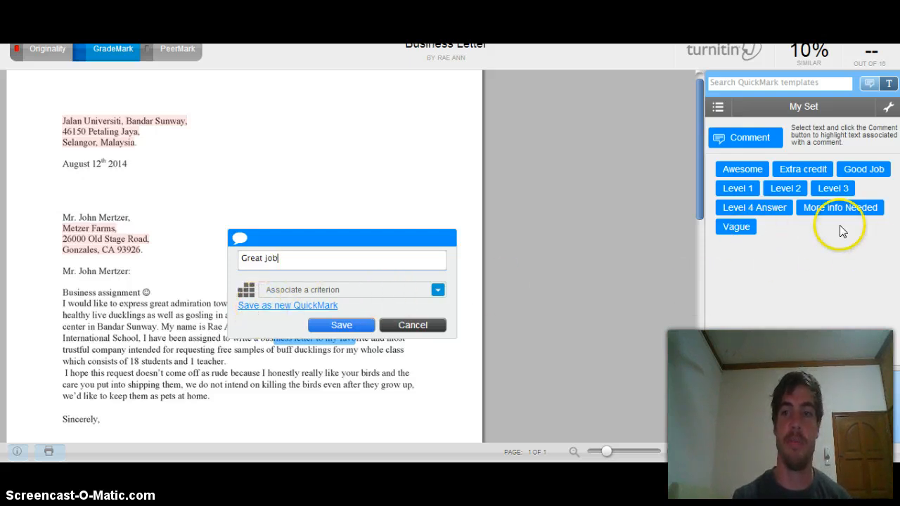
left_click(435, 291)
left_click(431, 290)
left_click(431, 290)
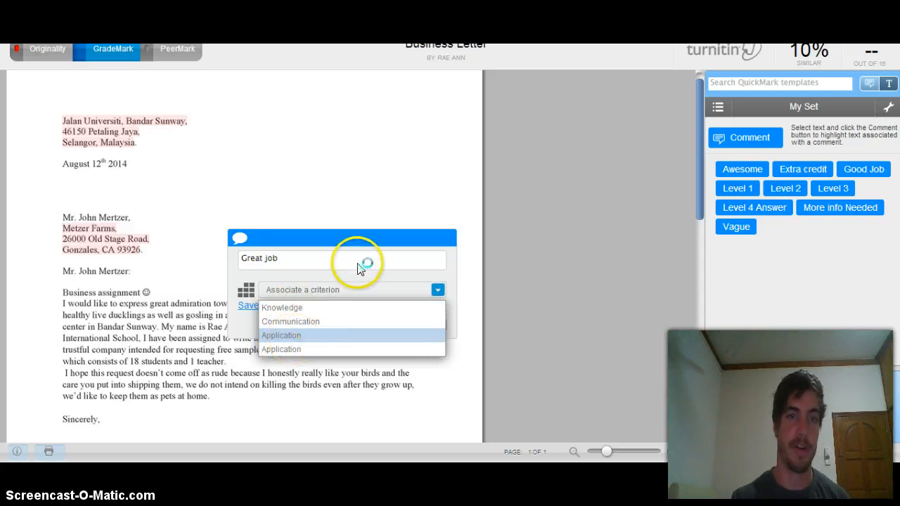
left_click(332, 289)
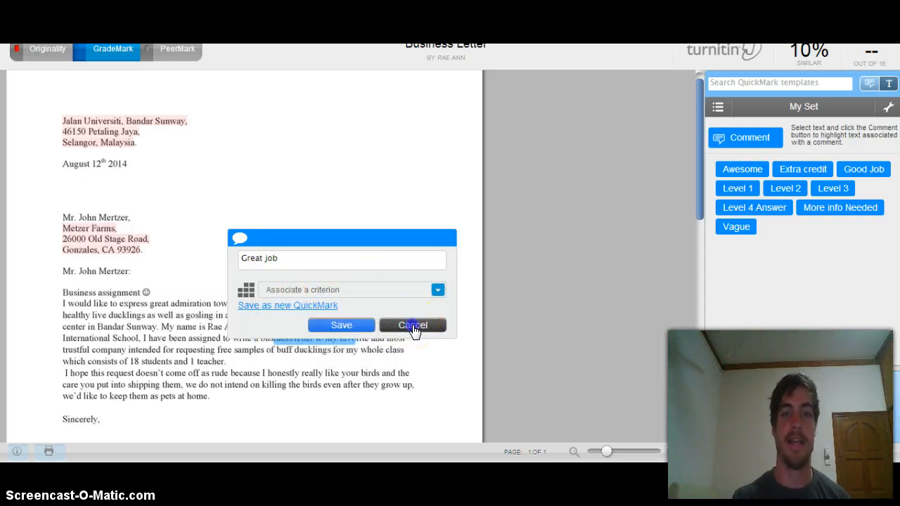
left_click(414, 328)
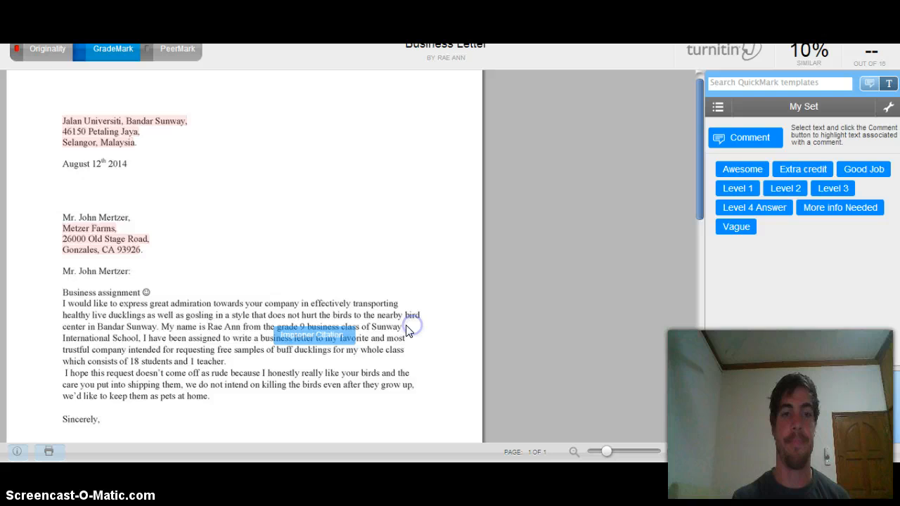
Move the Improper Citation mark off the body text into the blank area beside the recipient's address
left_click(167, 308)
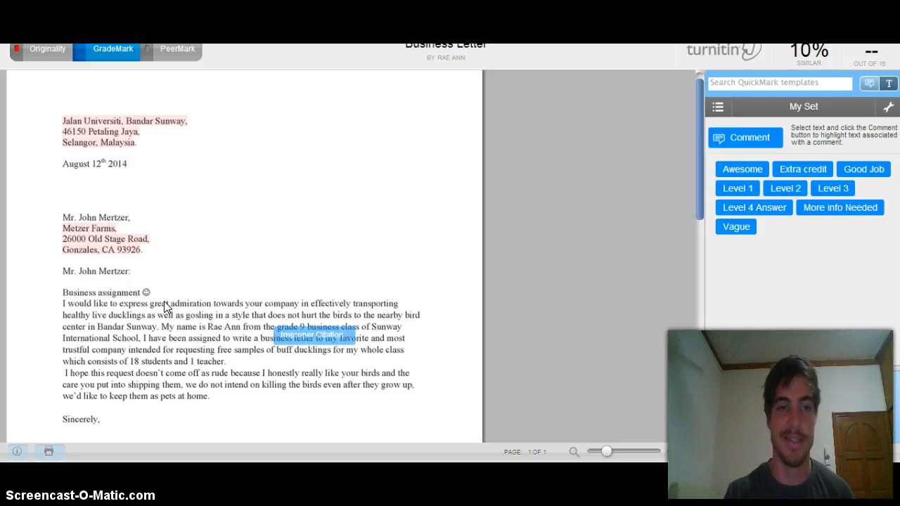
left_click(80, 302)
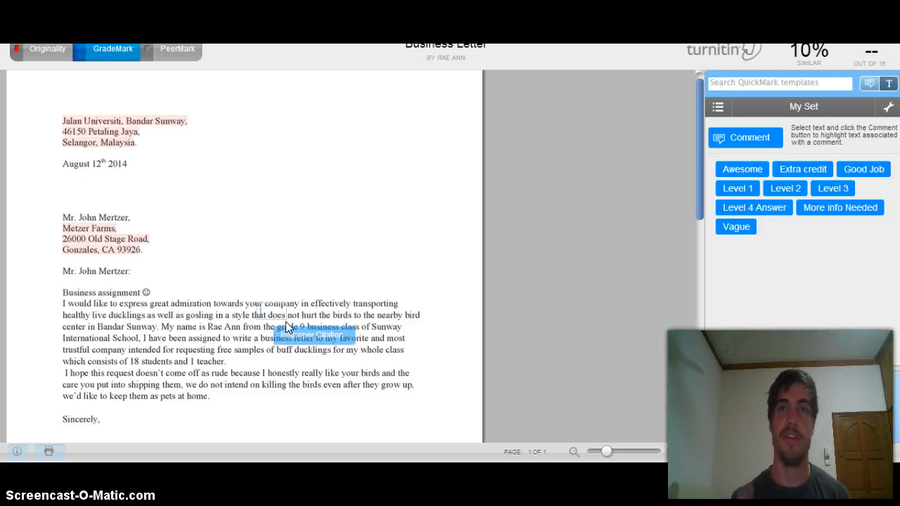
left_click(301, 337)
left_click_drag(301, 335, 311, 241)
left_click(281, 227)
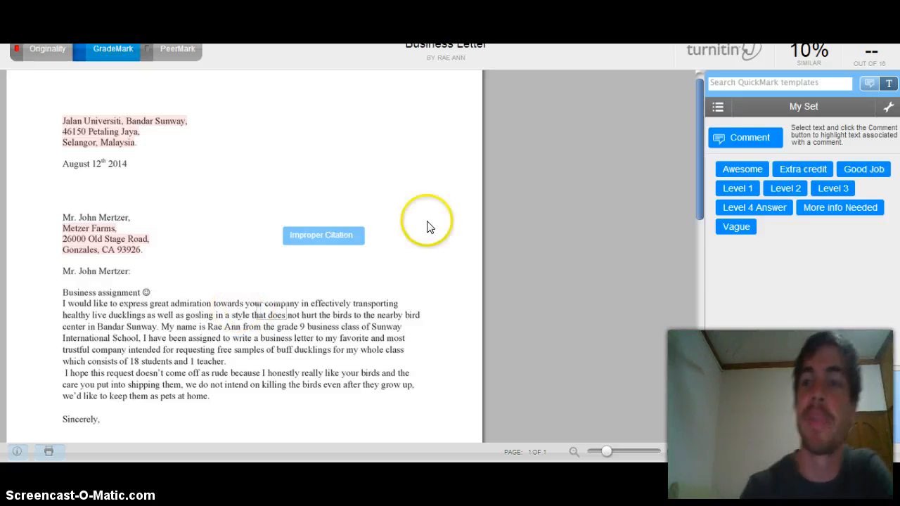
Examine the Composition Marks and My New Set sets in QuickMark Manager, including the blank form for a new mark
left_click(889, 108)
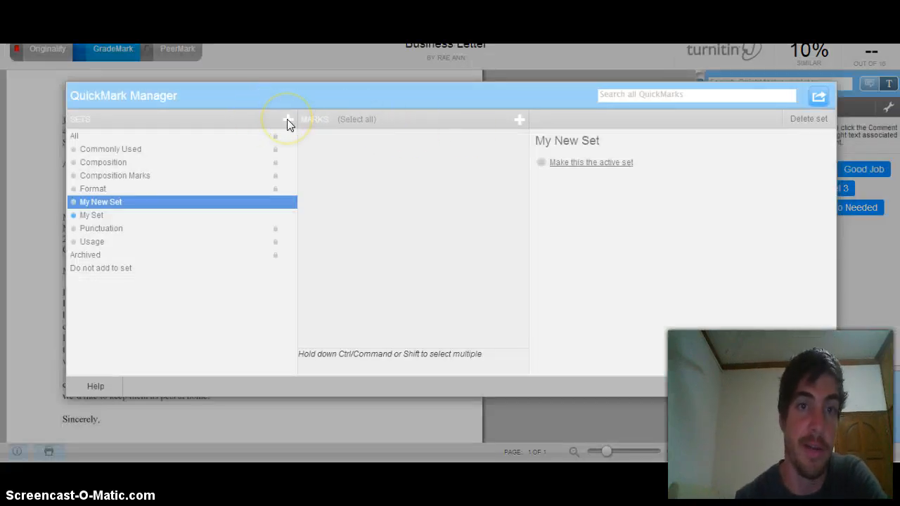
left_click(166, 179)
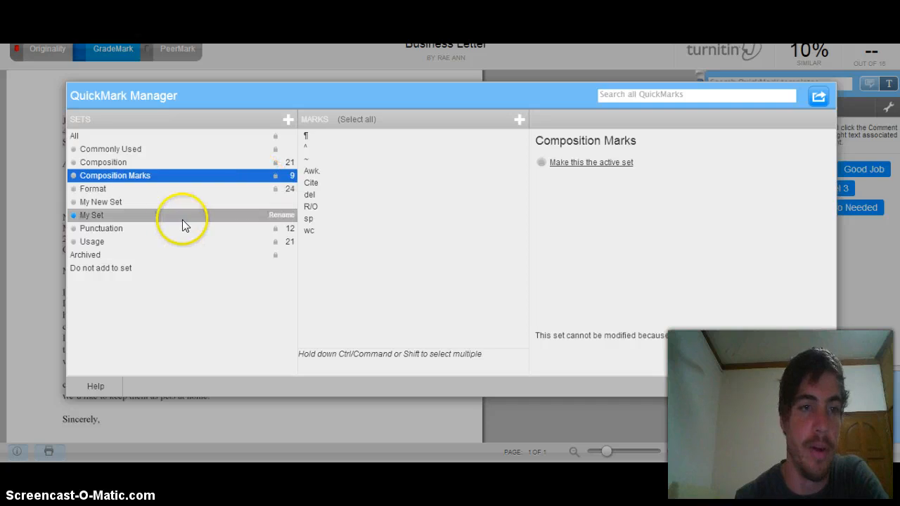
left_click(163, 203)
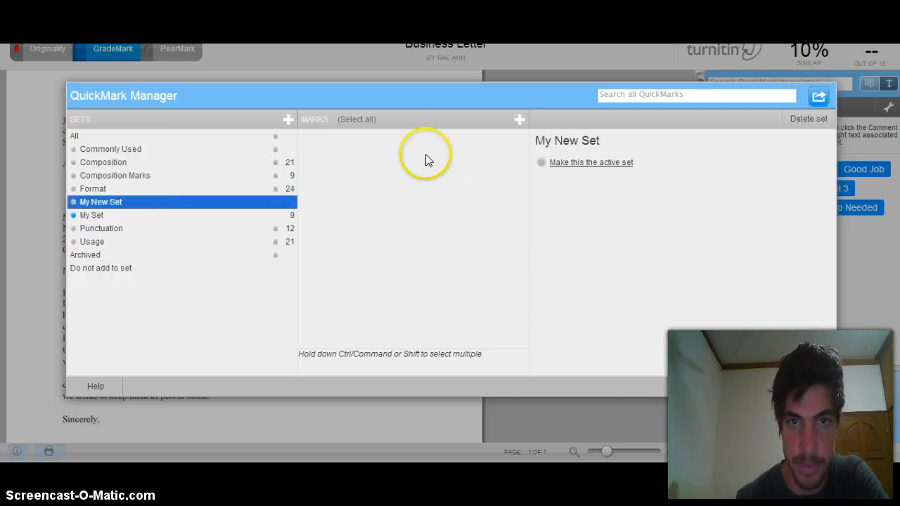
left_click(519, 124)
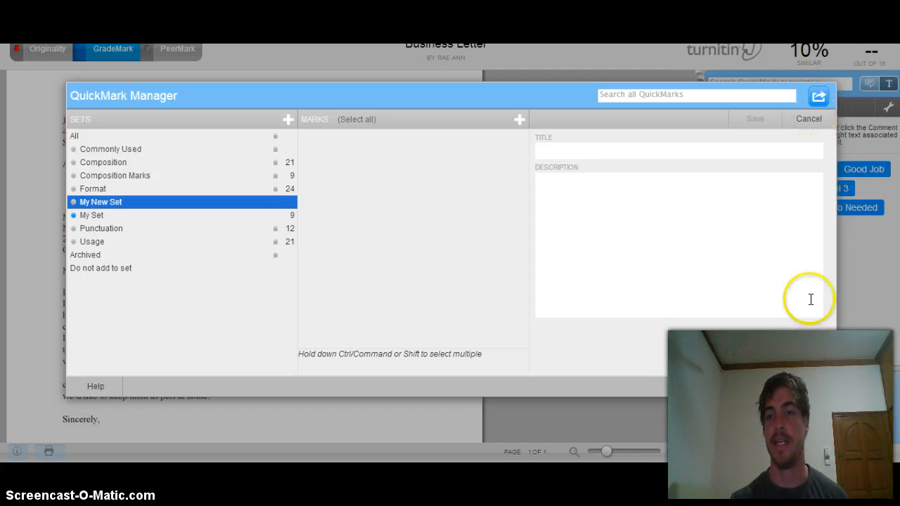
left_click(800, 392)
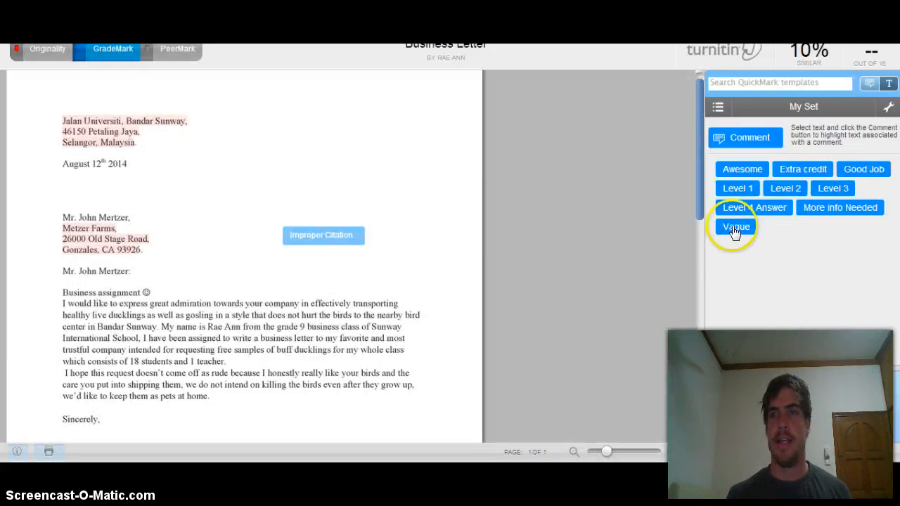
Open the paper's General Comments and view the text comment editor without entering a comment
left_click(747, 454)
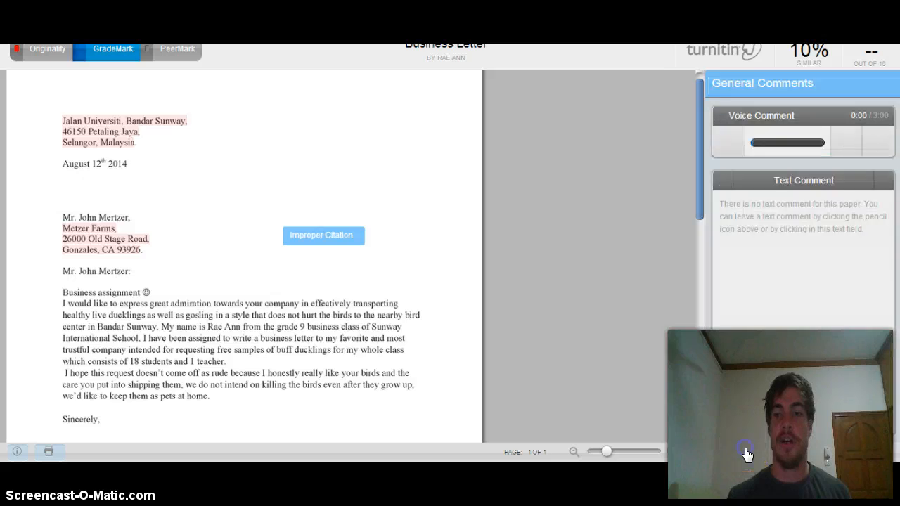
left_click(726, 217)
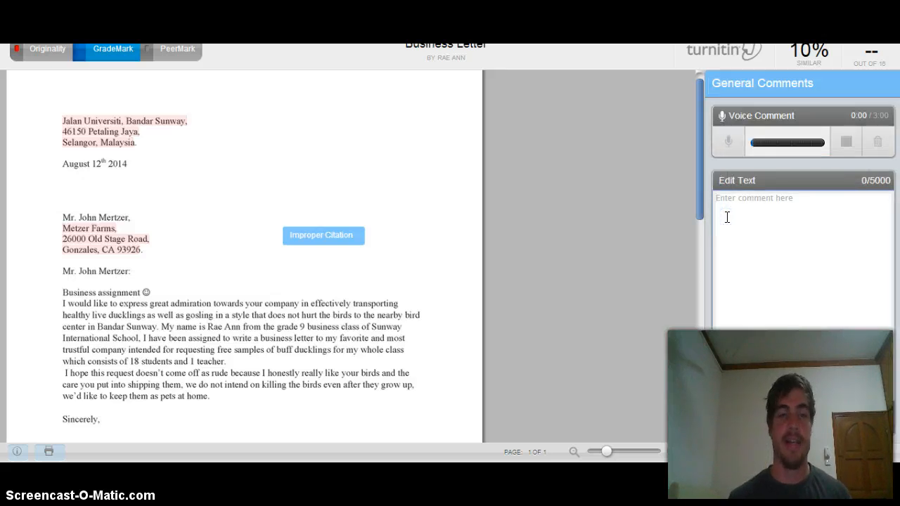
left_click(768, 242)
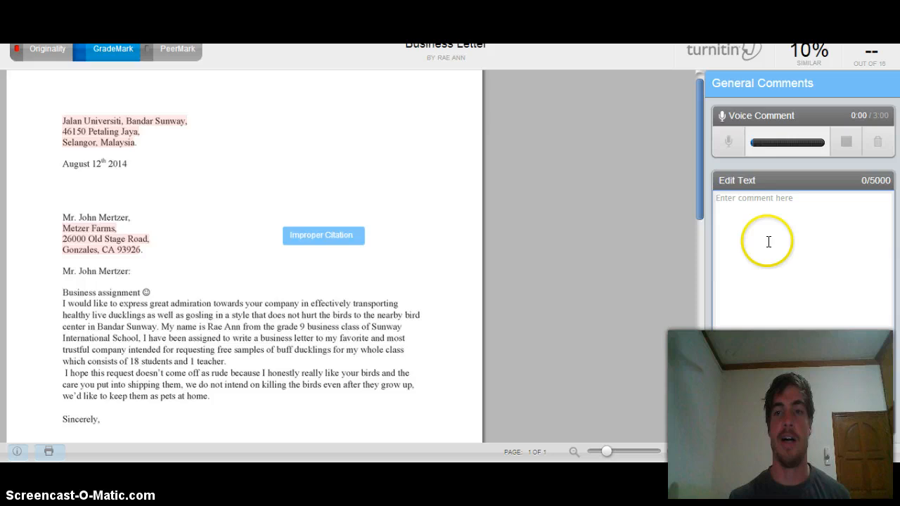
left_click(841, 412)
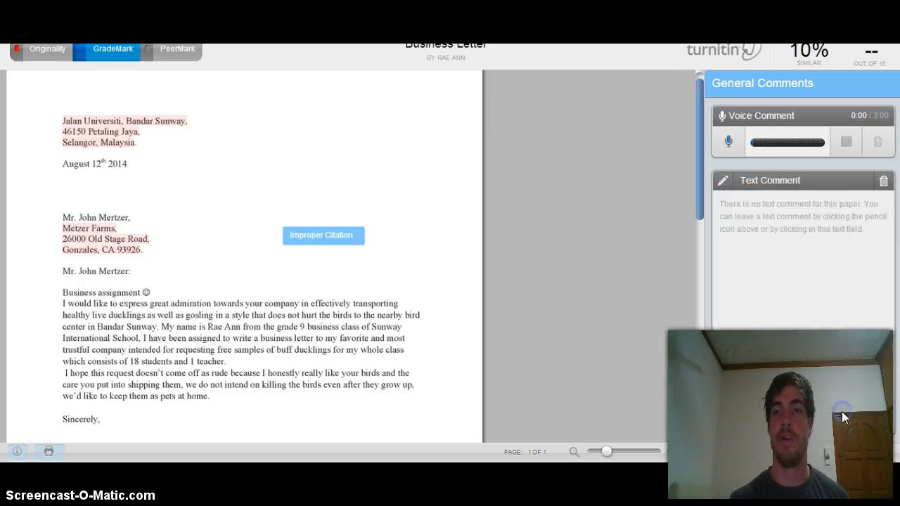
Record a voice comment of about 17 seconds for the paper and pause the recording
left_click(729, 142)
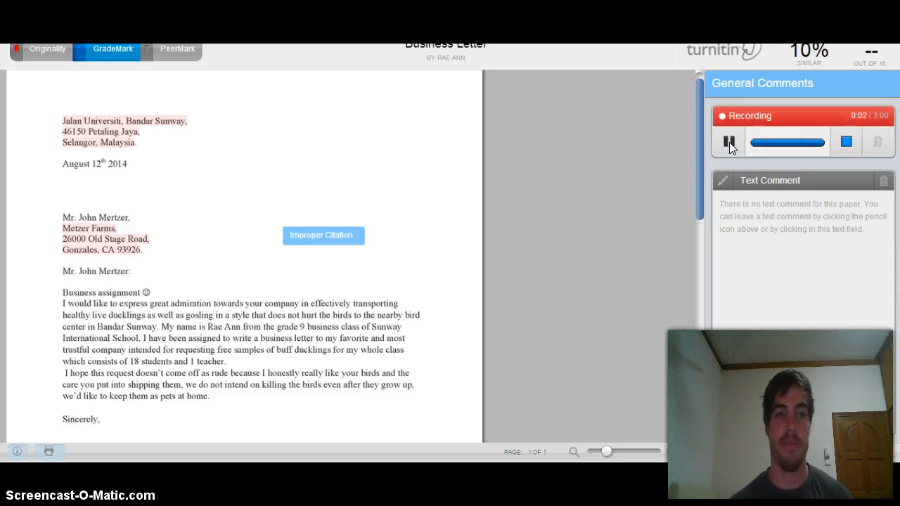
left_click(216, 171)
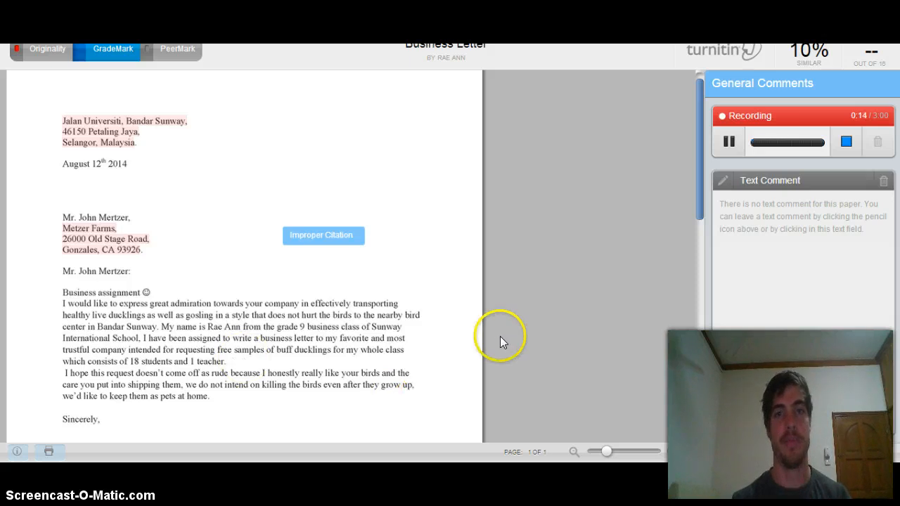
left_click(729, 140)
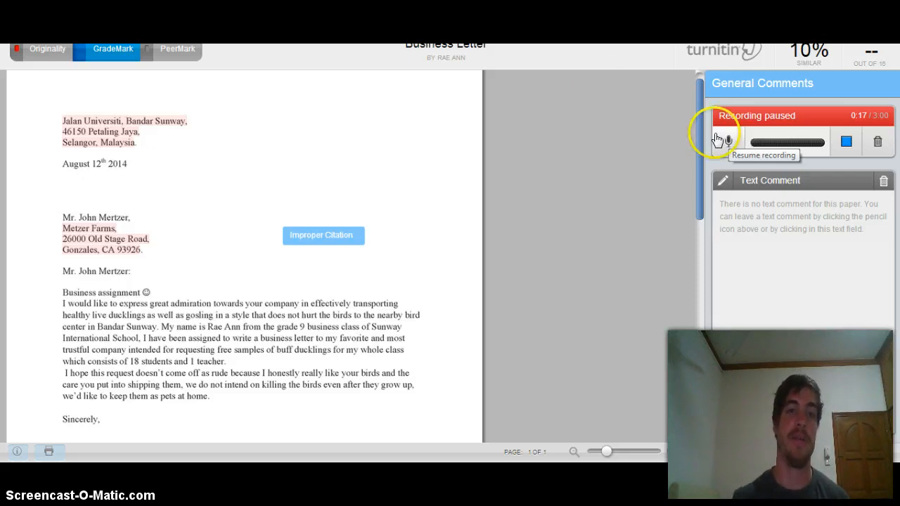
left_click(322, 235)
left_click_drag(699, 184, 696, 158)
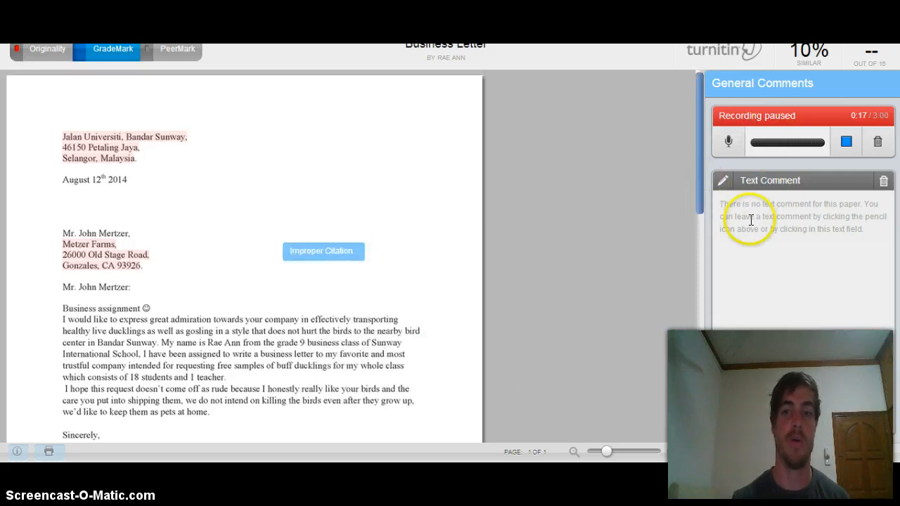
Open the Business Letter rubric for the paper and score Knowledge 4 and Communication 3
left_click(804, 459)
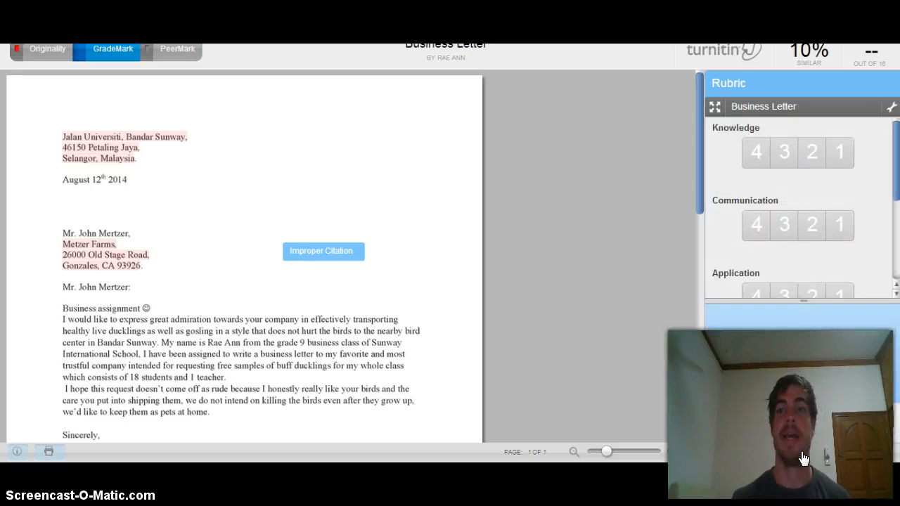
mouse_move(756, 161)
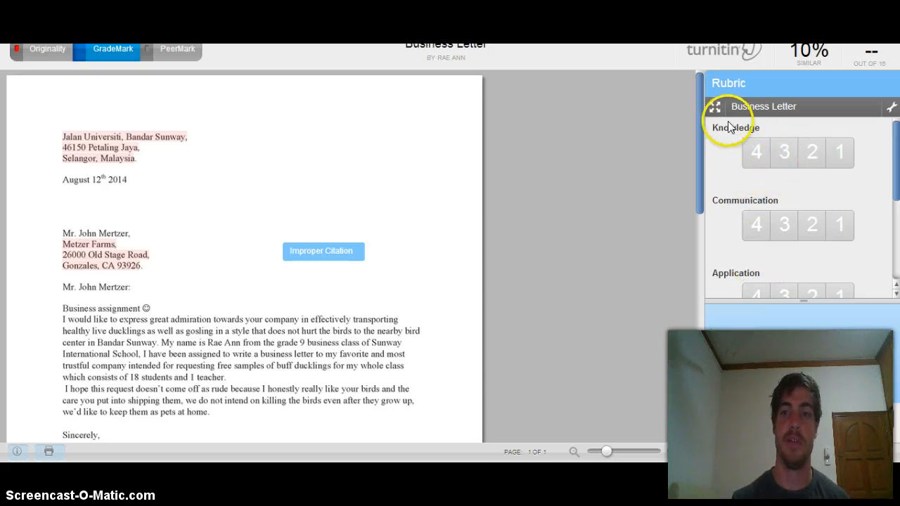
left_click(754, 153)
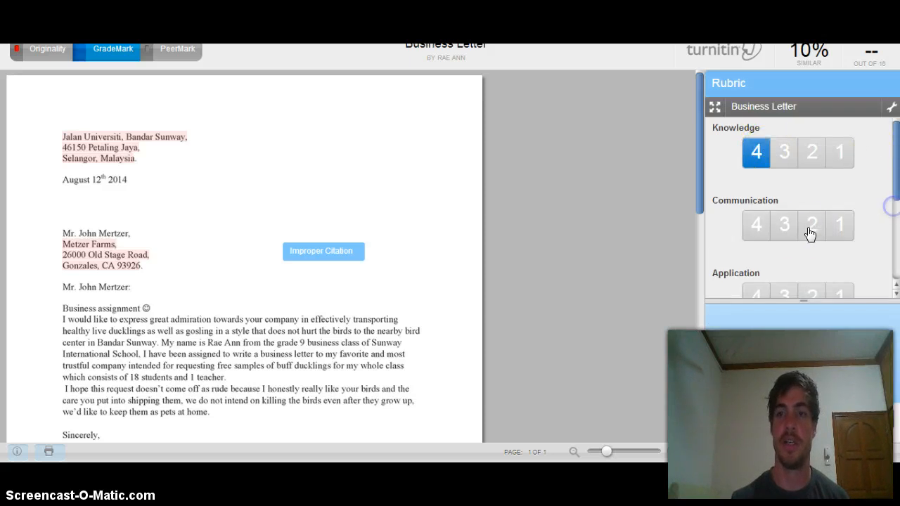
mouse_move(812, 232)
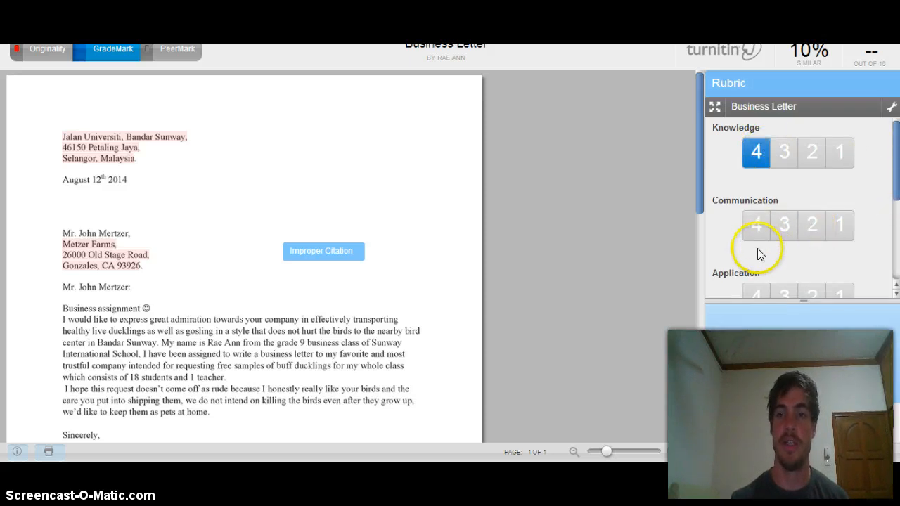
left_click(785, 235)
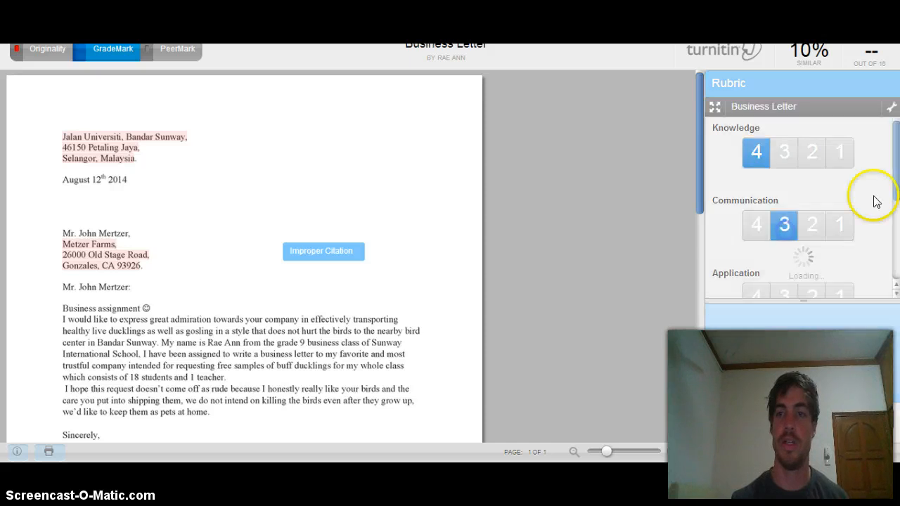
Score both Application criteria 3 in the rubric and apply the rubric score as the paper's grade
left_click(895, 220)
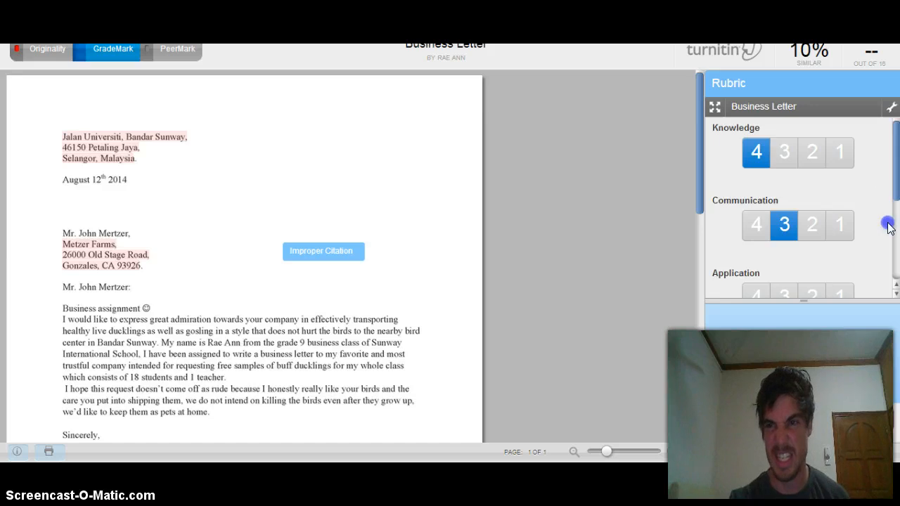
scroll(893, 244, "down", 3)
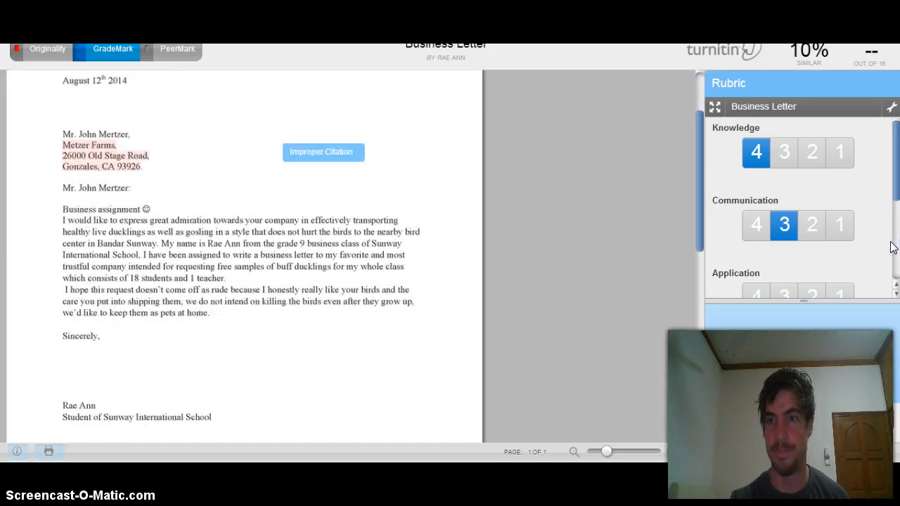
right_click(883, 265)
left_click(856, 243)
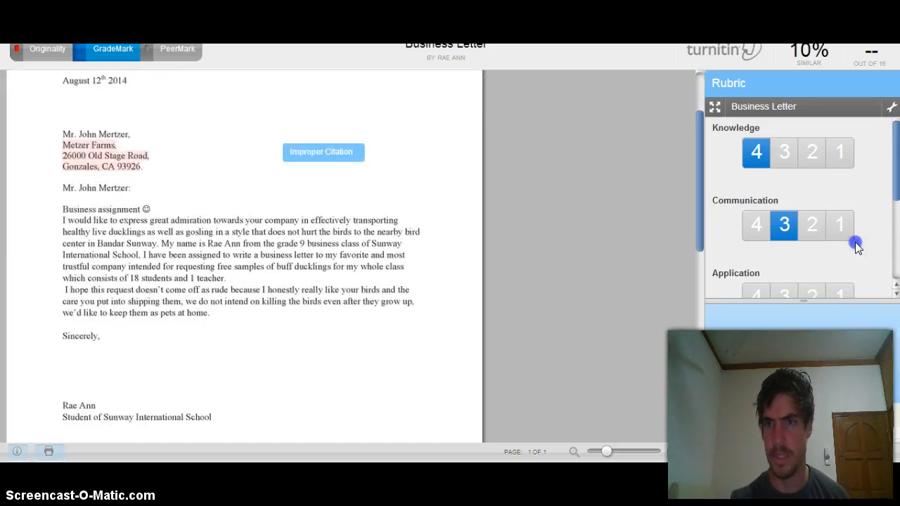
right_click(895, 292)
left_click(759, 271)
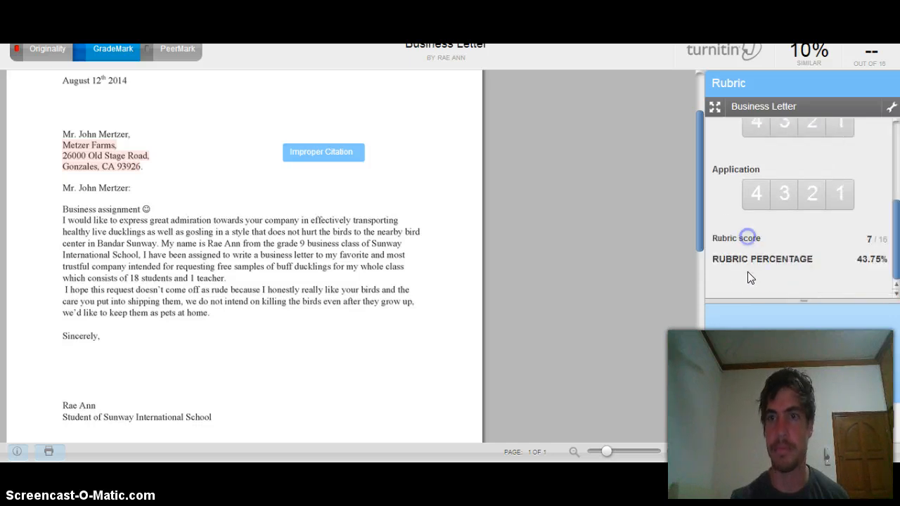
left_click(783, 127)
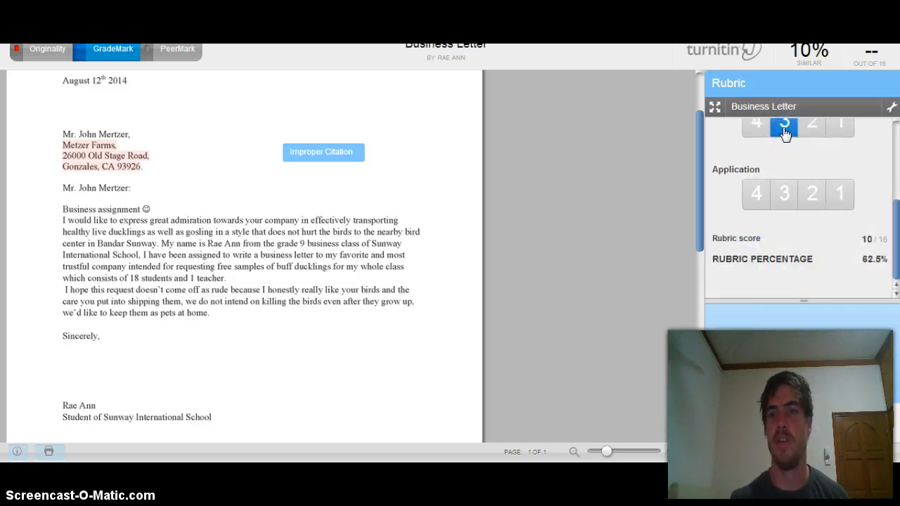
left_click(785, 196)
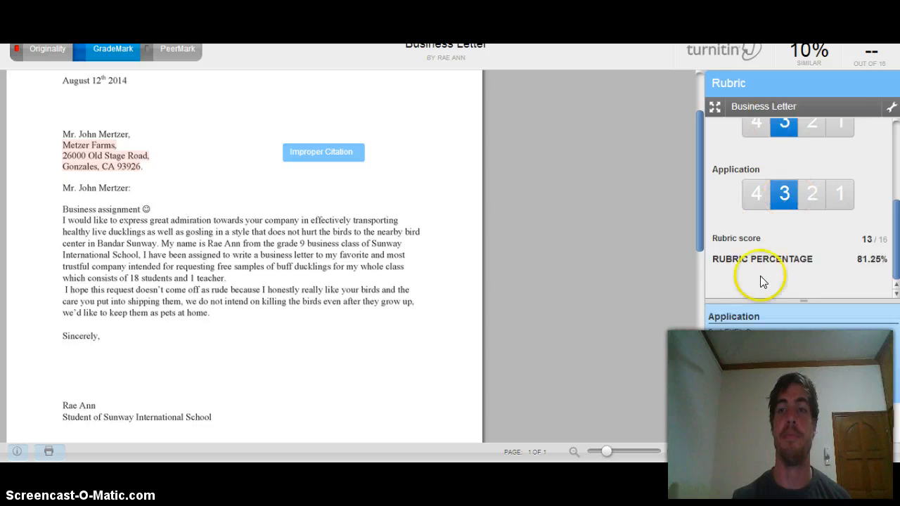
left_click(780, 421)
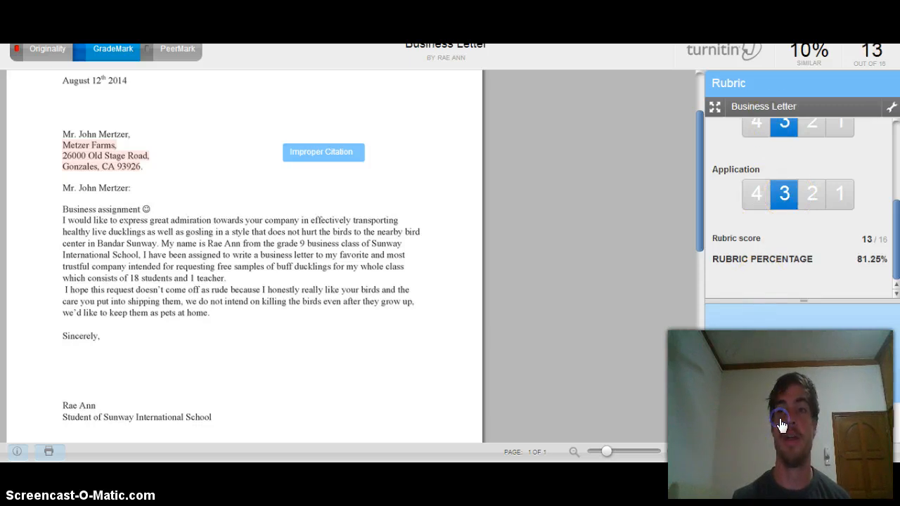
Check the paper's grade and the list of submitted papers, and return to the Business Letter assignment inbox
left_click(872, 52)
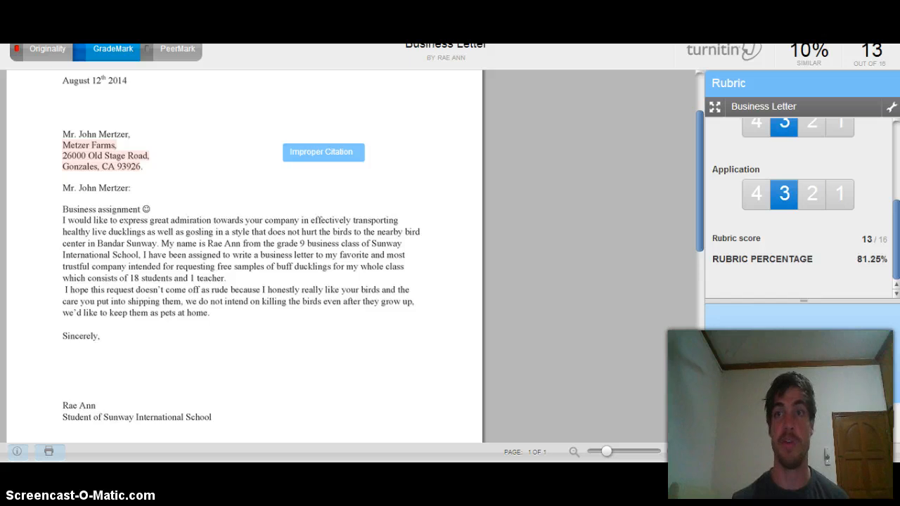
left_click(777, 39)
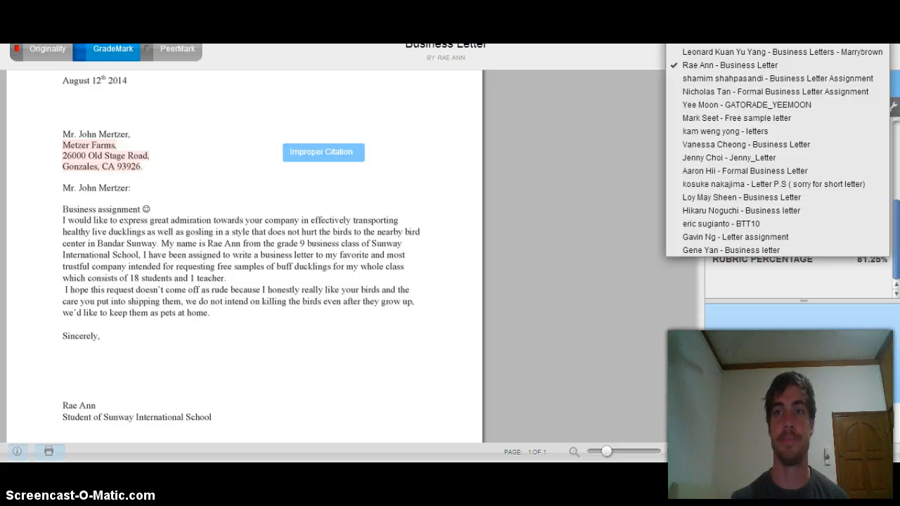
left_click(422, 115)
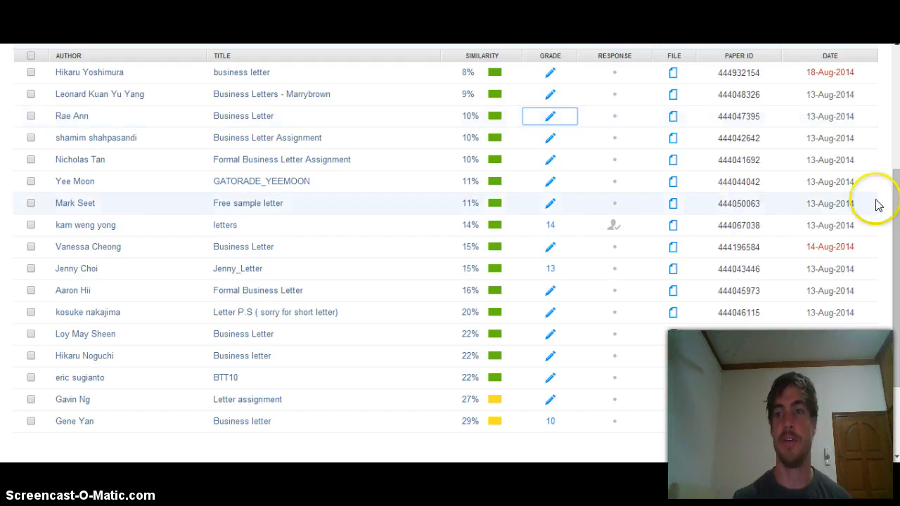
Return to the BTT10 class homepage and view the assignment types offered for a new assignment
left_click_drag(897, 203, 897, 106)
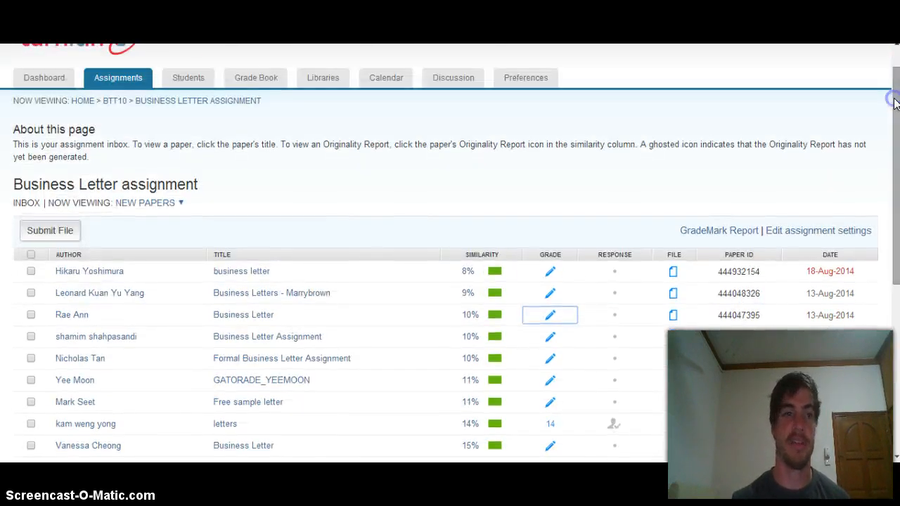
left_click(121, 80)
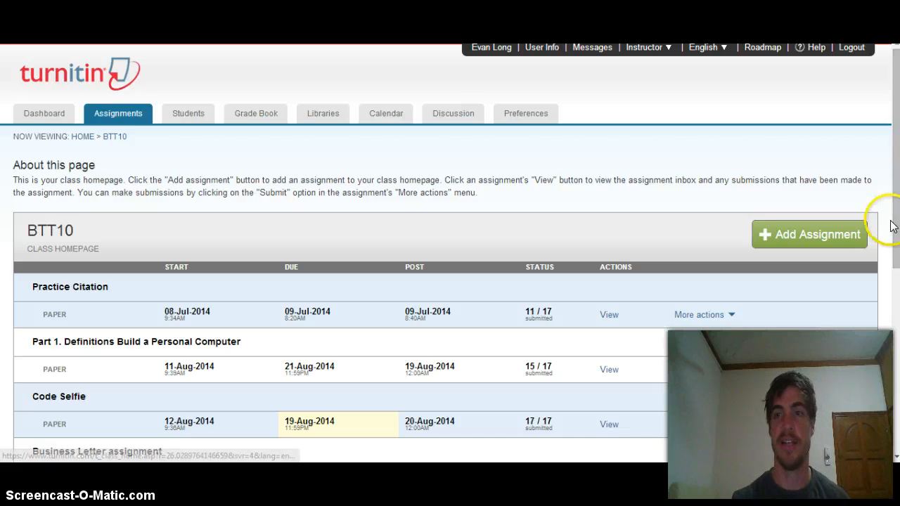
left_click_drag(895, 246, 891, 305)
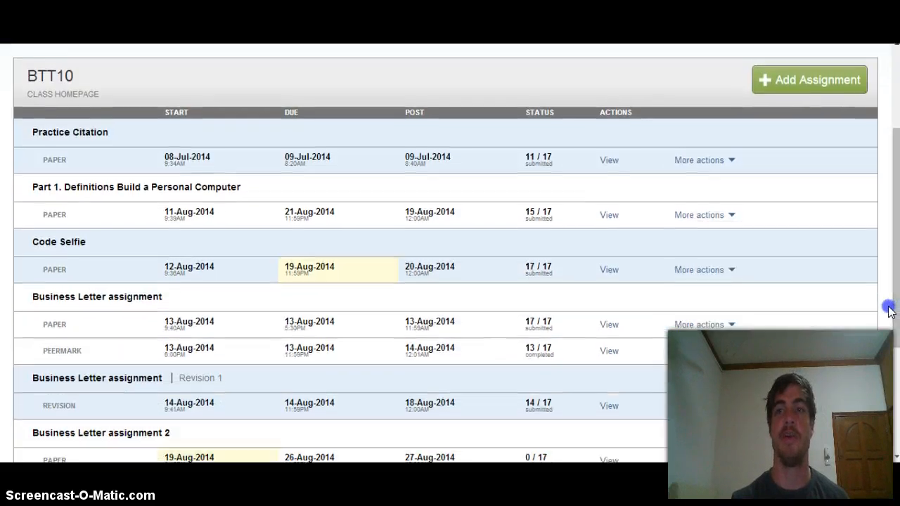
left_click(792, 86)
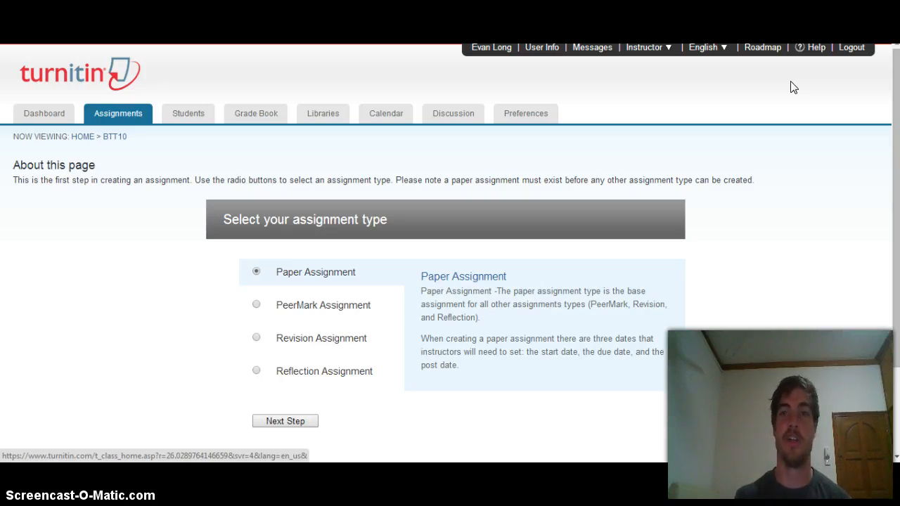
Review the class calendar for August 2014 and open the BTT10 grade book
left_click(380, 114)
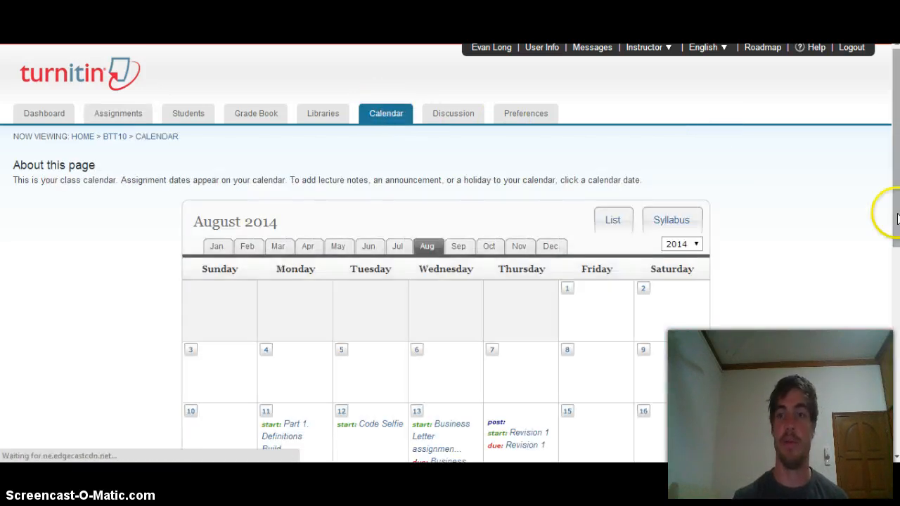
scroll(729, 283, "down", 2)
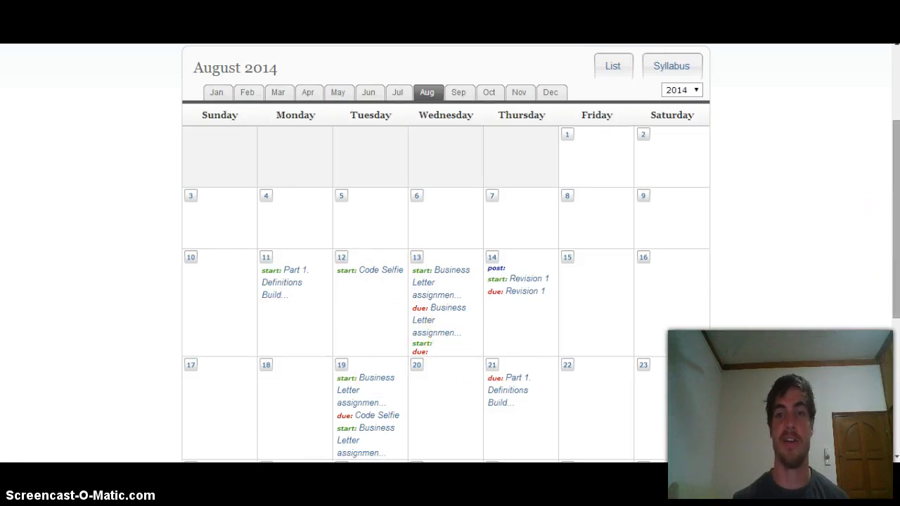
left_click_drag(896, 229, 889, 152)
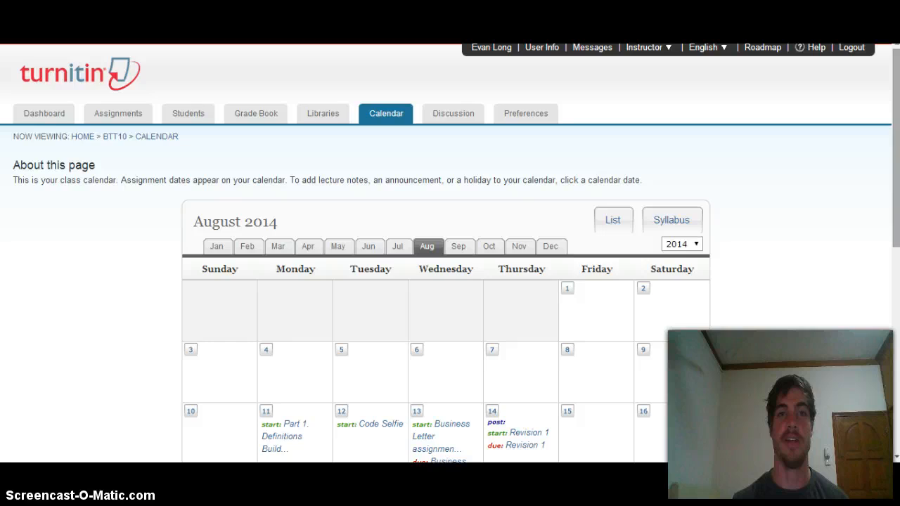
left_click(240, 113)
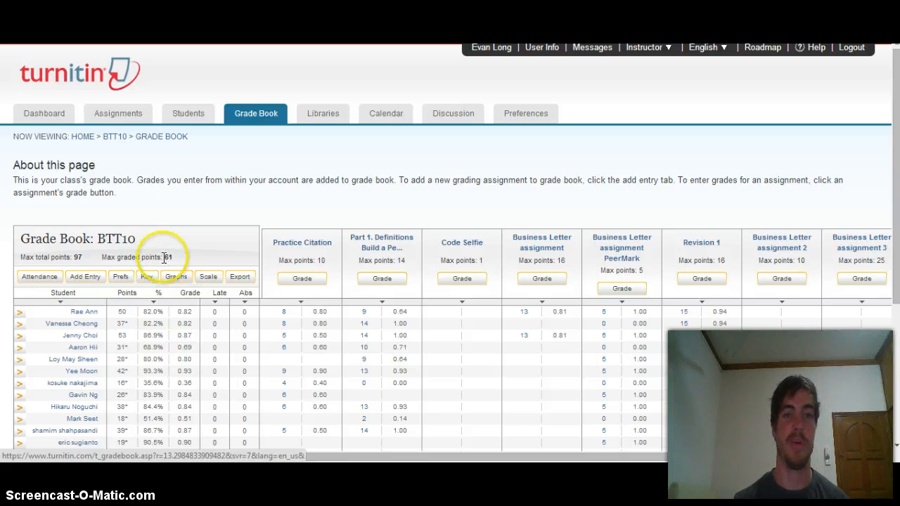
Start a new PeerMark assignment from the BTT10 class homepage
left_click(119, 114)
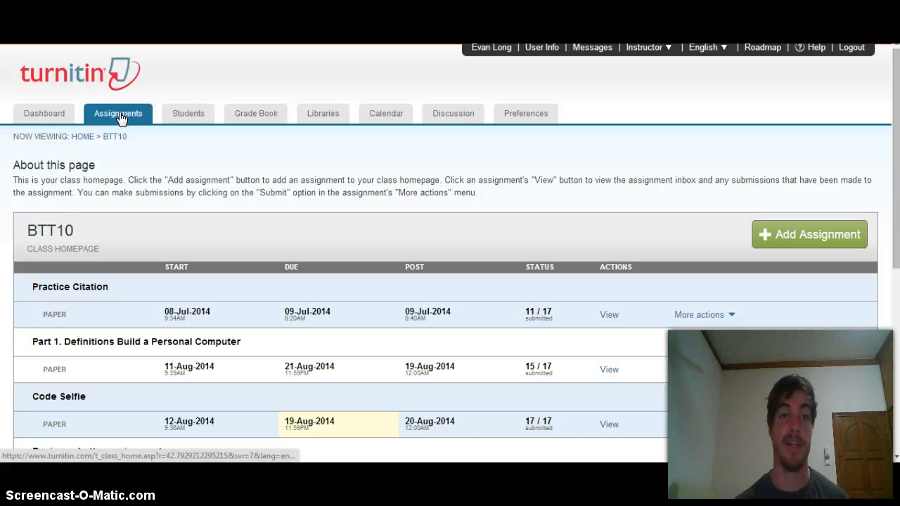
left_click_drag(896, 91, 889, 153)
left_click(765, 116)
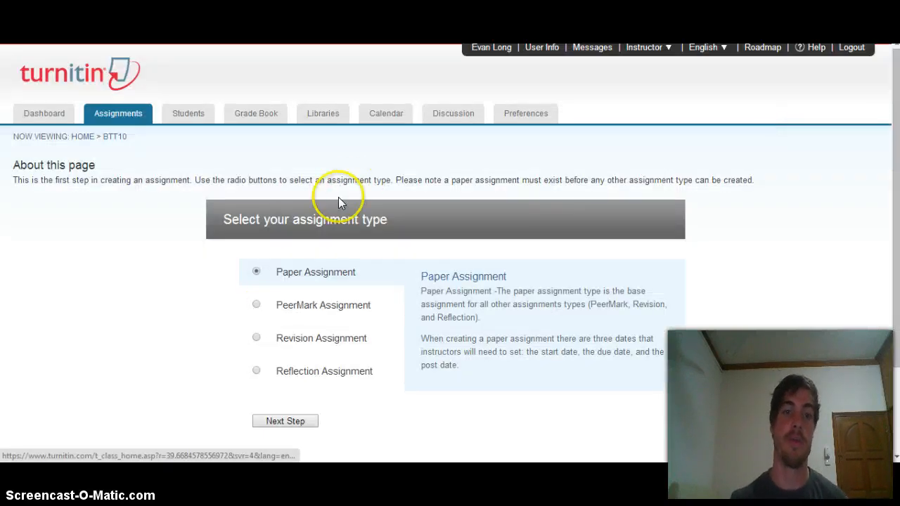
left_click(255, 303)
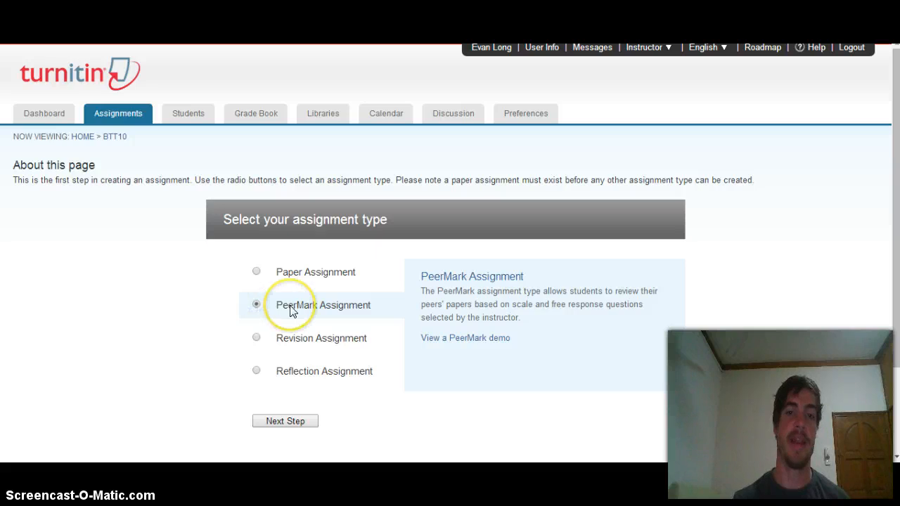
left_click(282, 420)
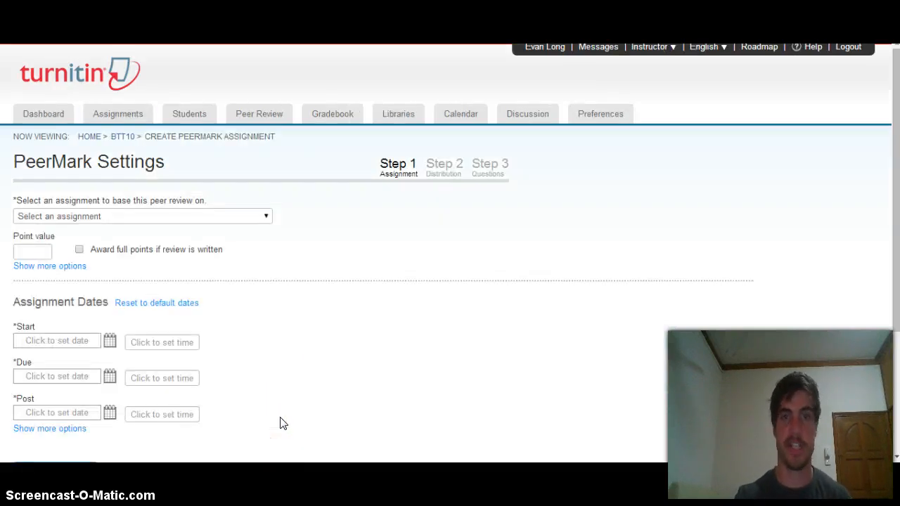
Base the peer review on the Code Selfie assignment due Aug 19
left_click_drag(895, 190, 895, 211)
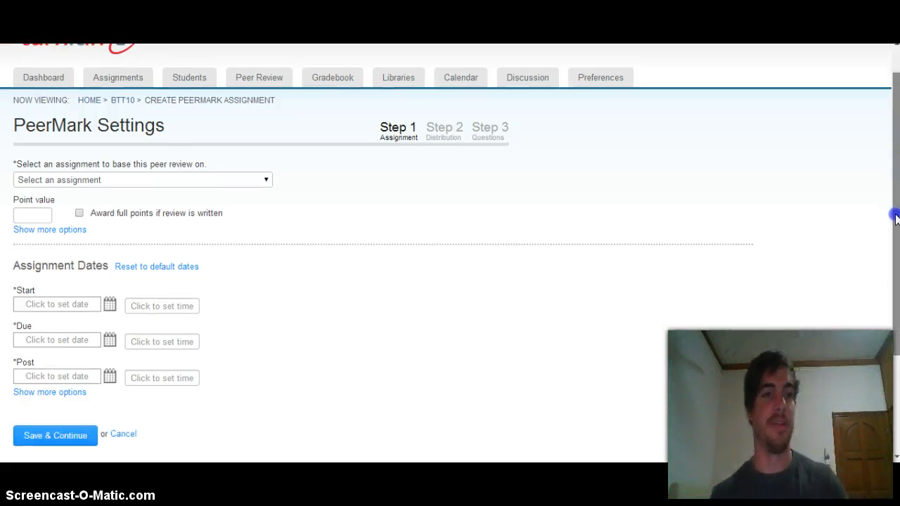
left_click(266, 181)
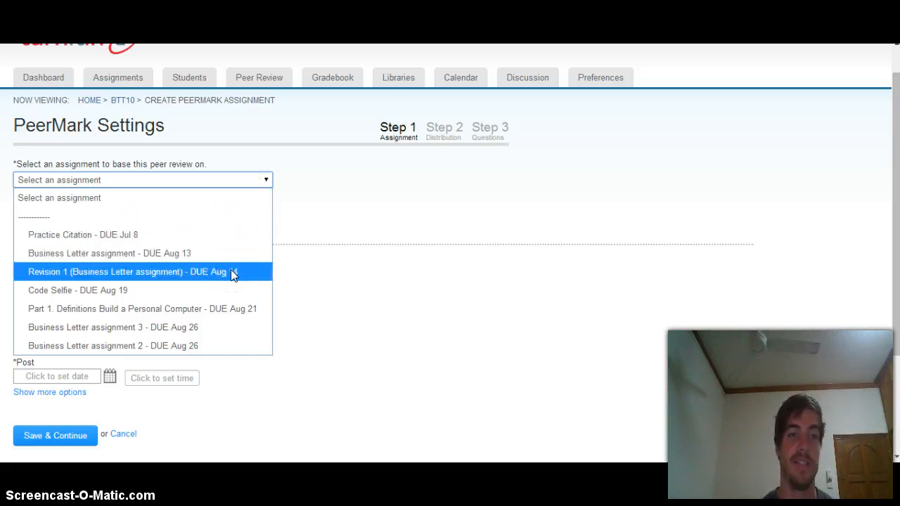
left_click(166, 284)
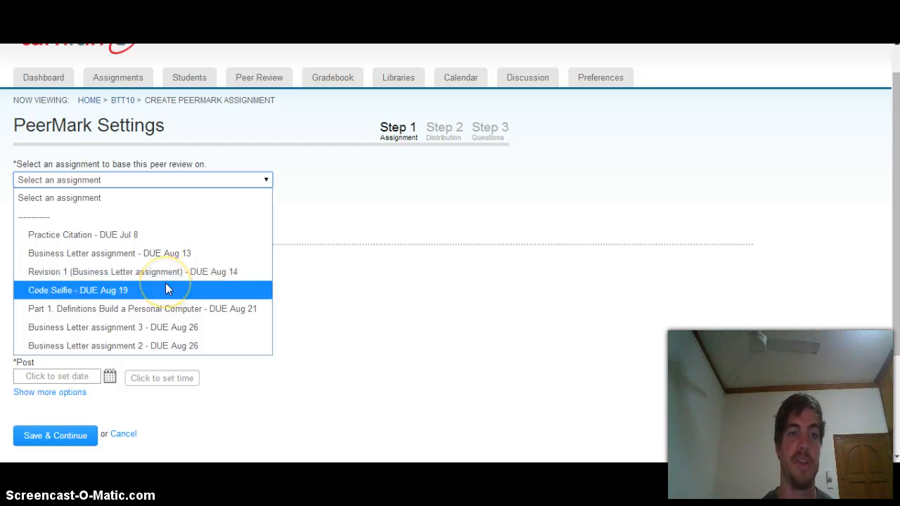
left_click(166, 288)
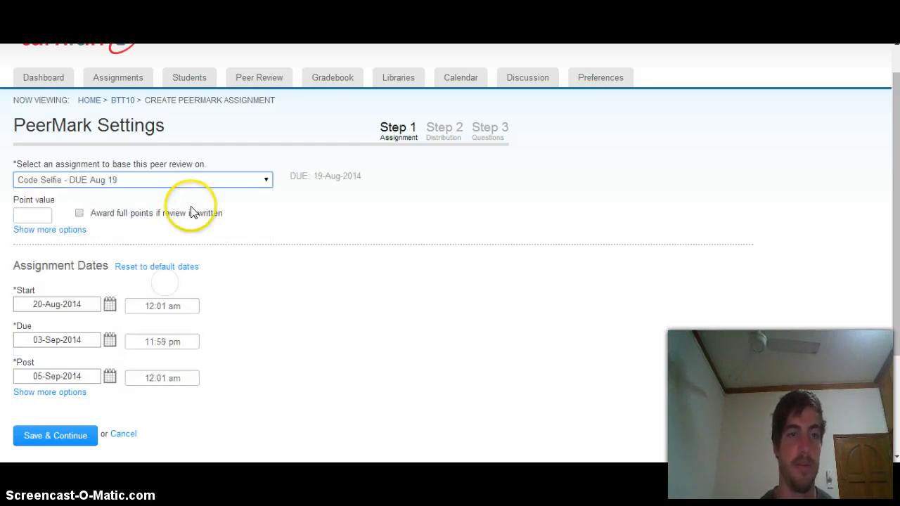
Set the peer review's point value to 5, award full points if a review is written, and save the assignment settings
left_click(39, 213)
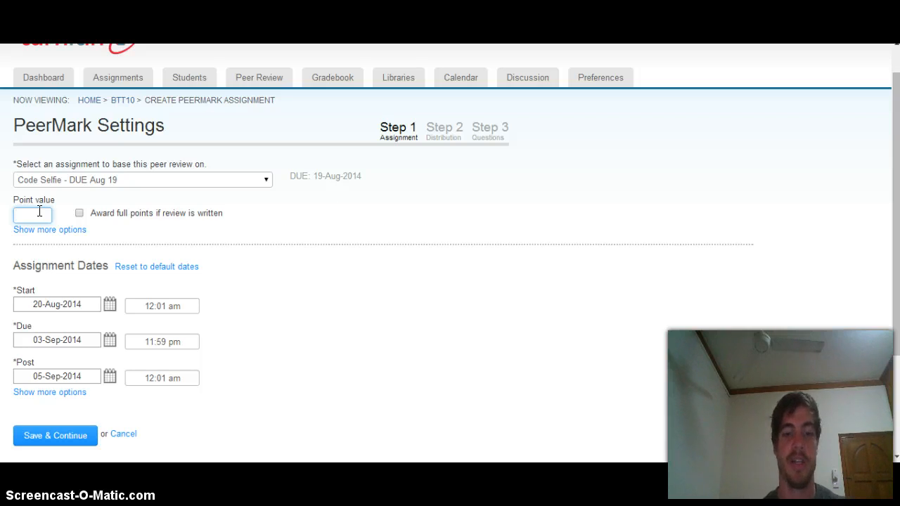
type("5")
left_click(78, 214)
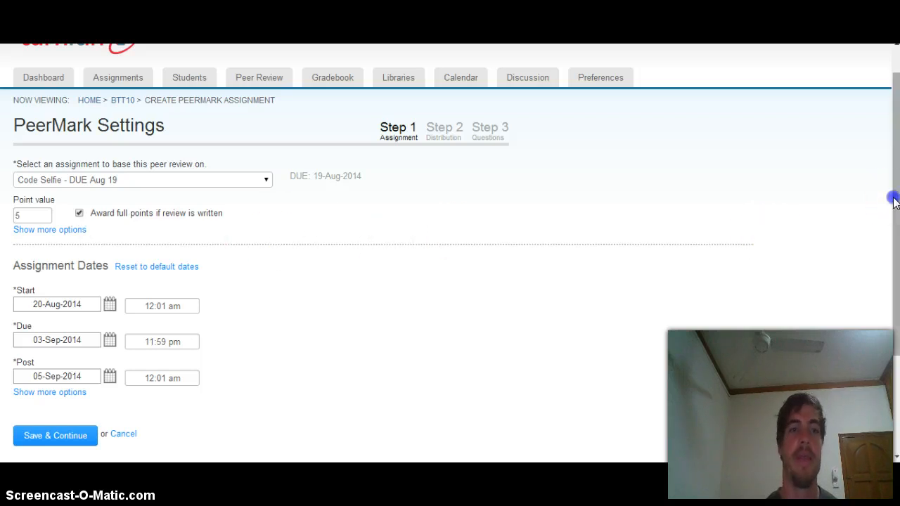
left_click_drag(893, 201, 888, 243)
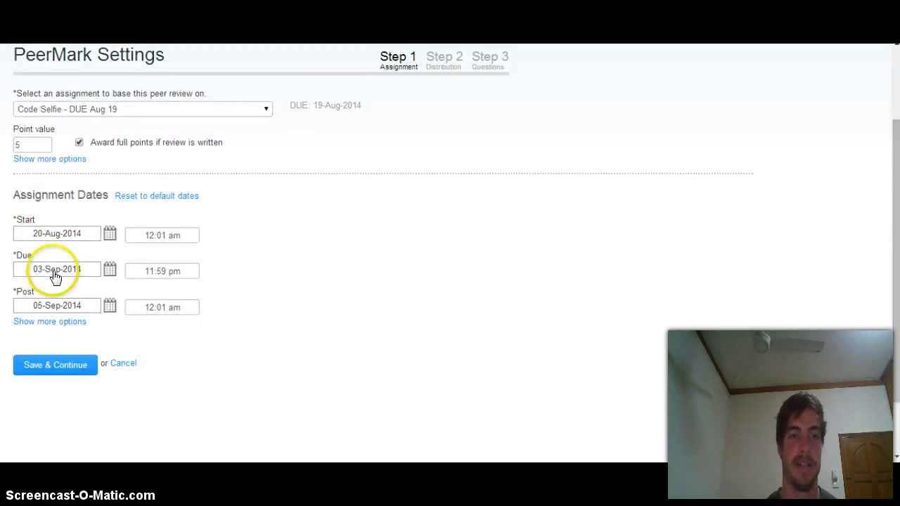
left_click(57, 367)
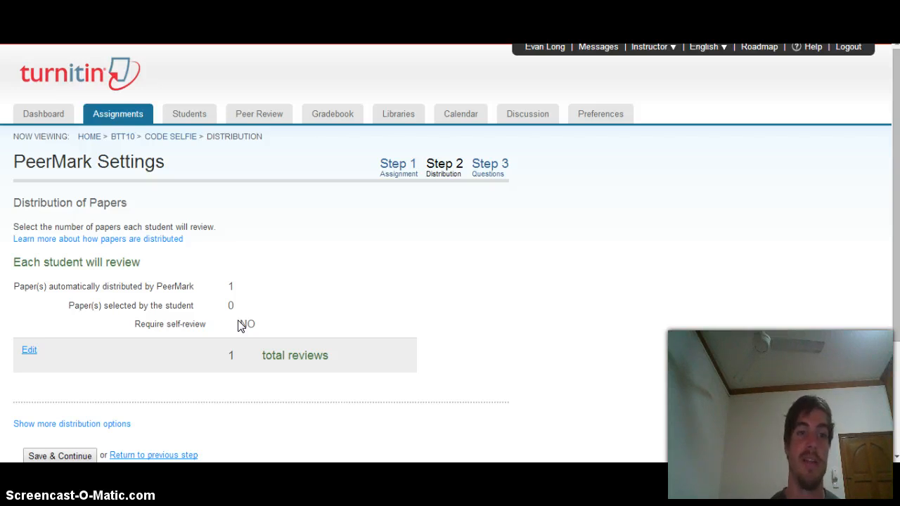
Keep the default distribution of papers for the peer review and save it to continue to the questions
left_click_drag(893, 251, 893, 267)
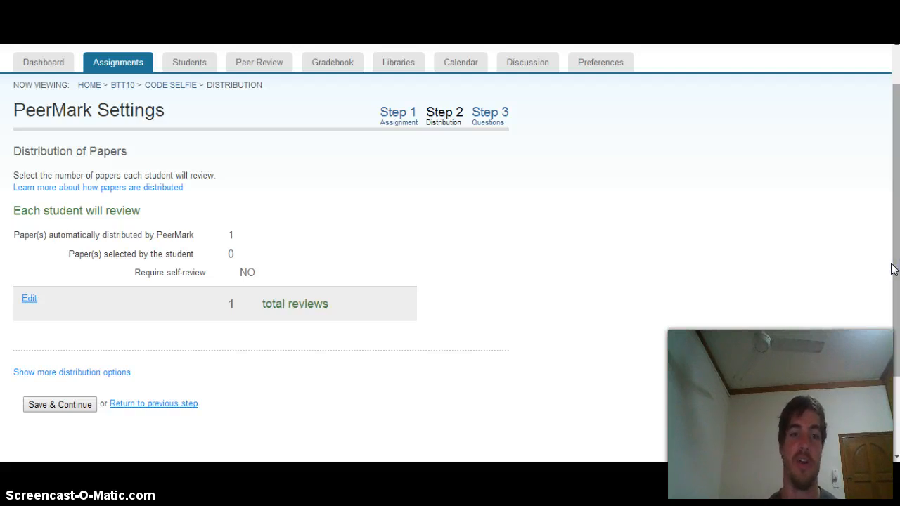
left_click_drag(896, 267, 887, 330)
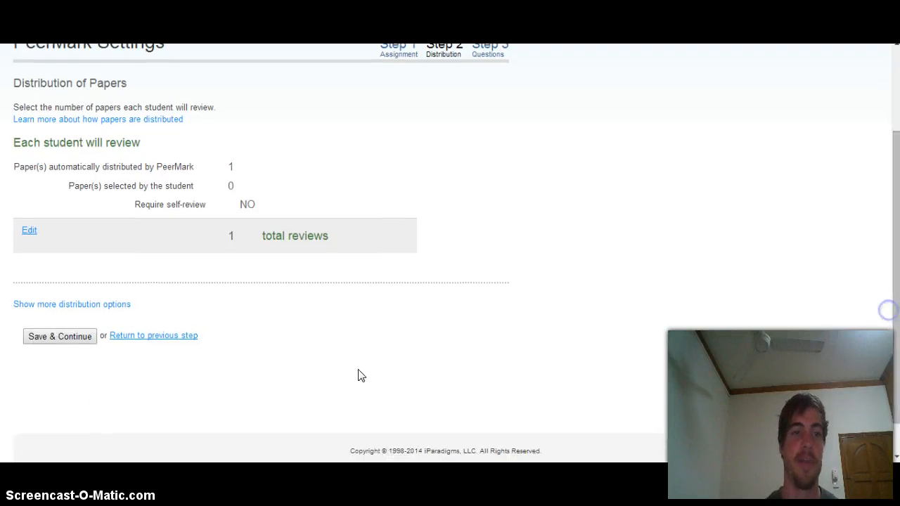
left_click(56, 336)
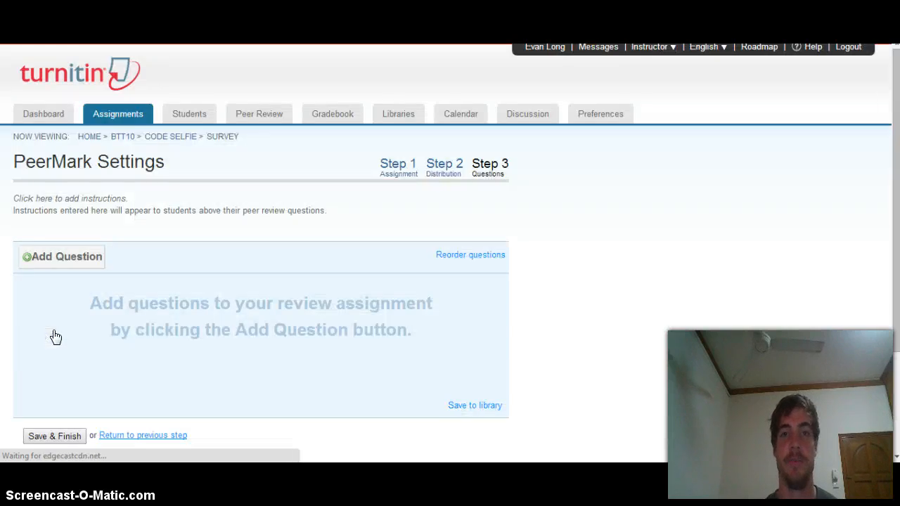
Add the Sample Library questions on overall readability and on sustaining a coherent point of view, and finish the PeerMark assignment
scroll(883, 261, "down", 2)
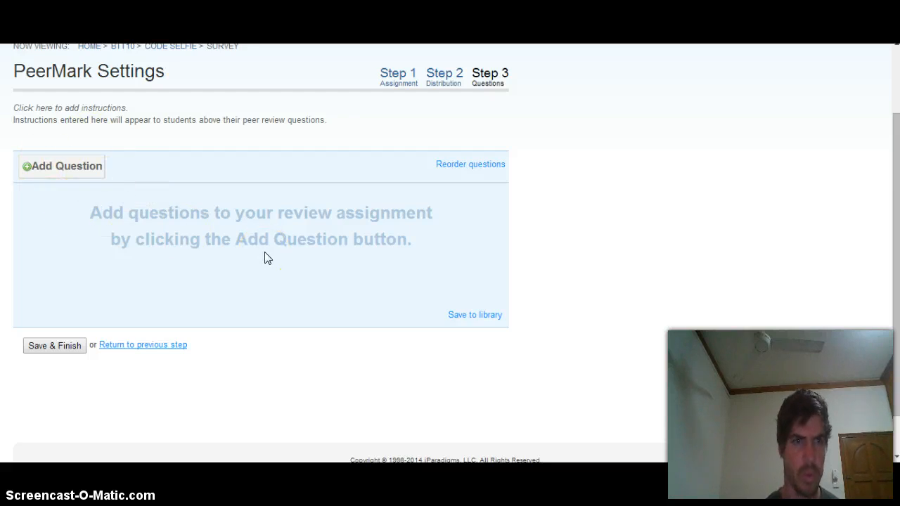
left_click(28, 168)
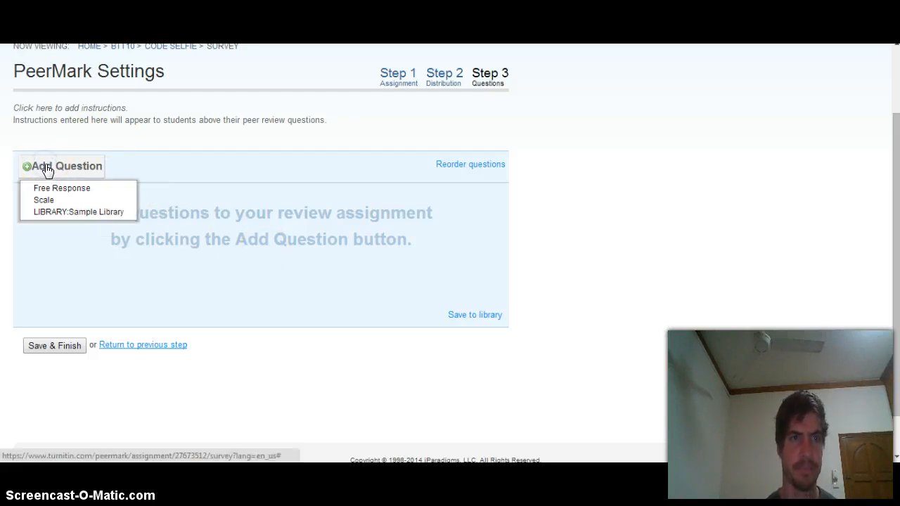
left_click(62, 215)
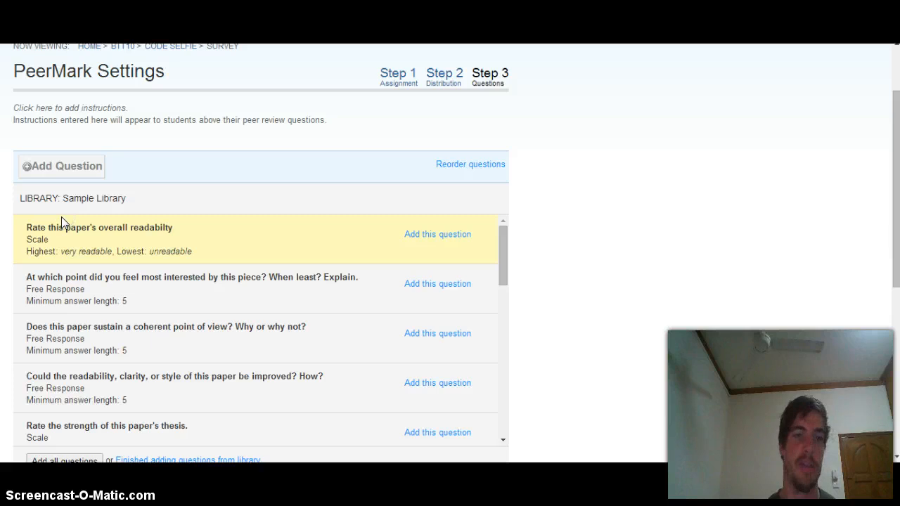
left_click(430, 241)
left_click_drag(893, 211, 893, 264)
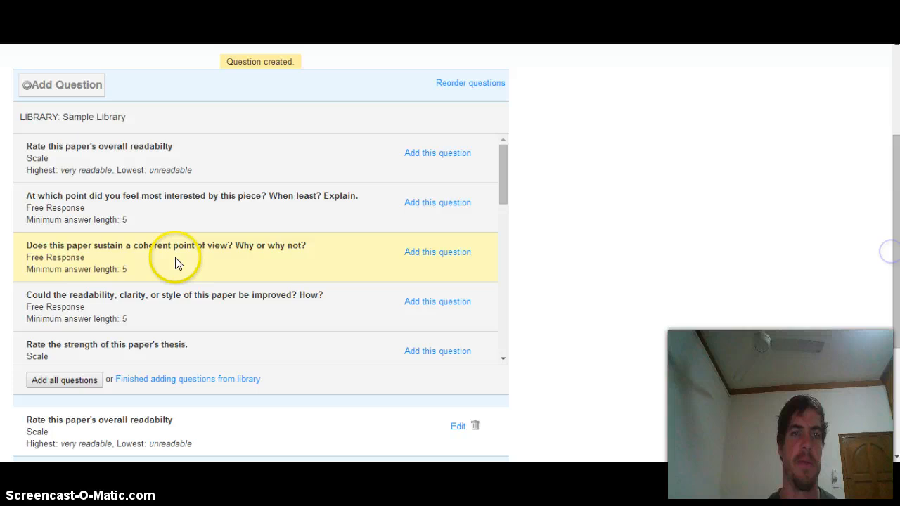
left_click(453, 260)
left_click_drag(893, 189, 877, 289)
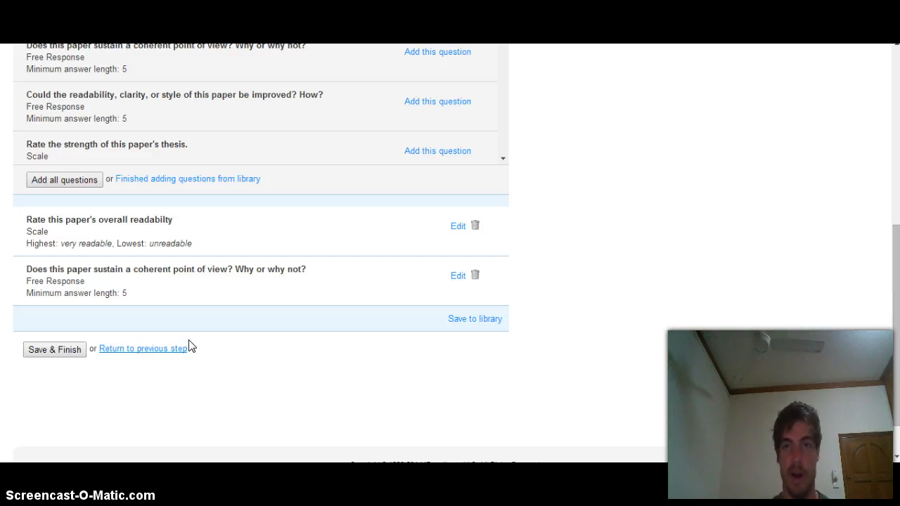
left_click(65, 355)
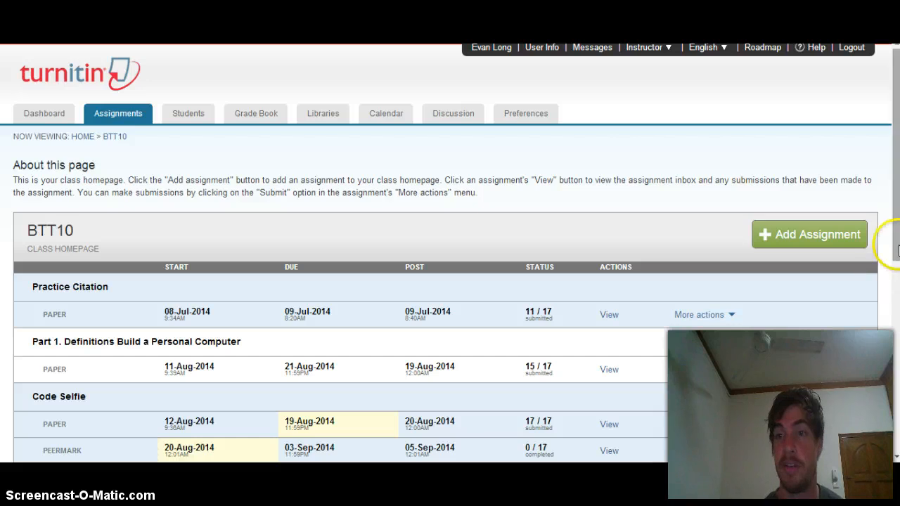
Add a new assignment to the BTT10 class using the Revision Assignment type
scroll(879, 309, "down", 1)
left_click(796, 185)
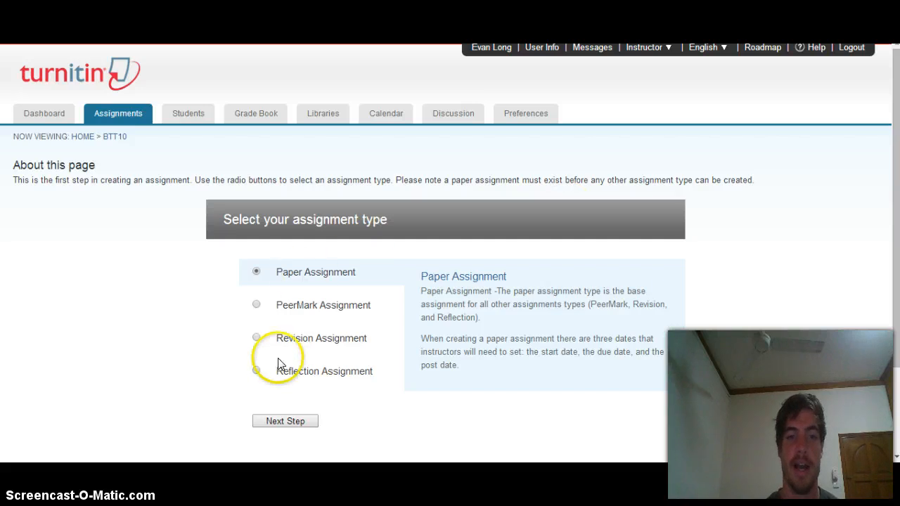
left_click(256, 339)
left_click(278, 421)
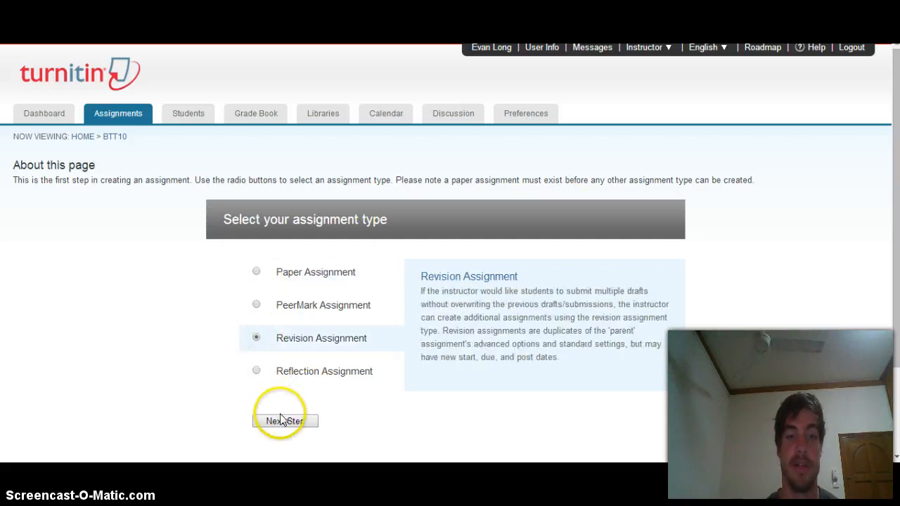
left_click(257, 372)
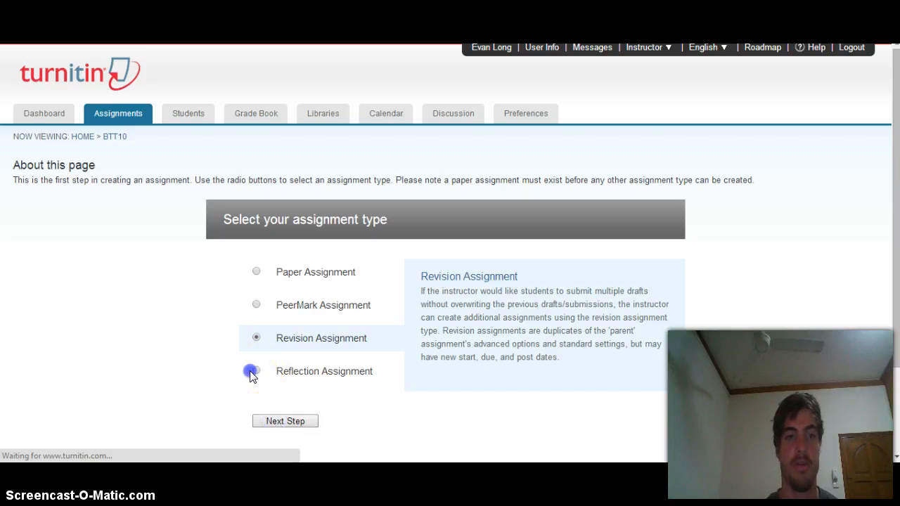
left_click(258, 372)
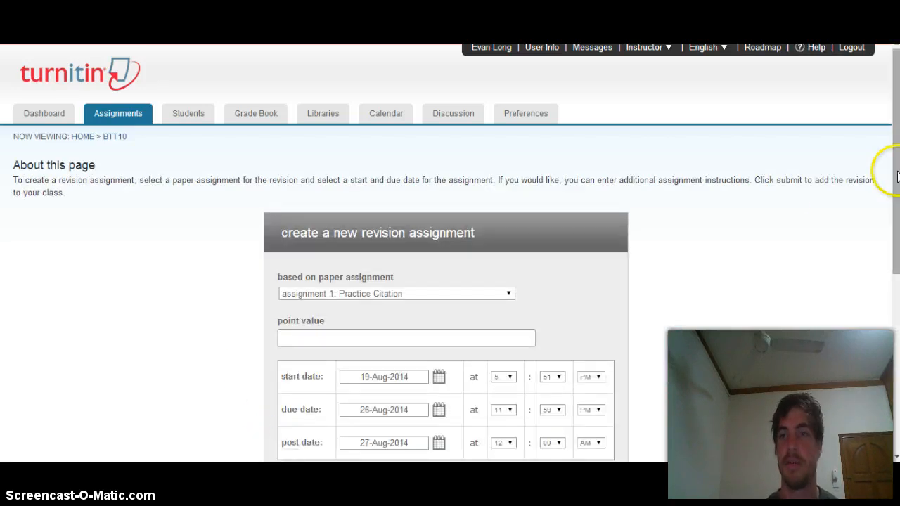
Base the revision on assignment 4, Business Letter assignment, and set its point value to 16
scroll(875, 246, "down", 3)
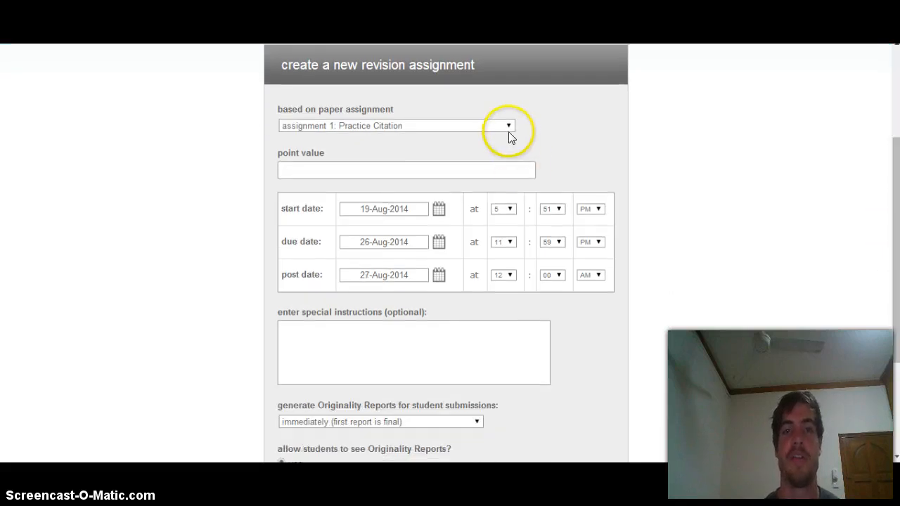
left_click(508, 127)
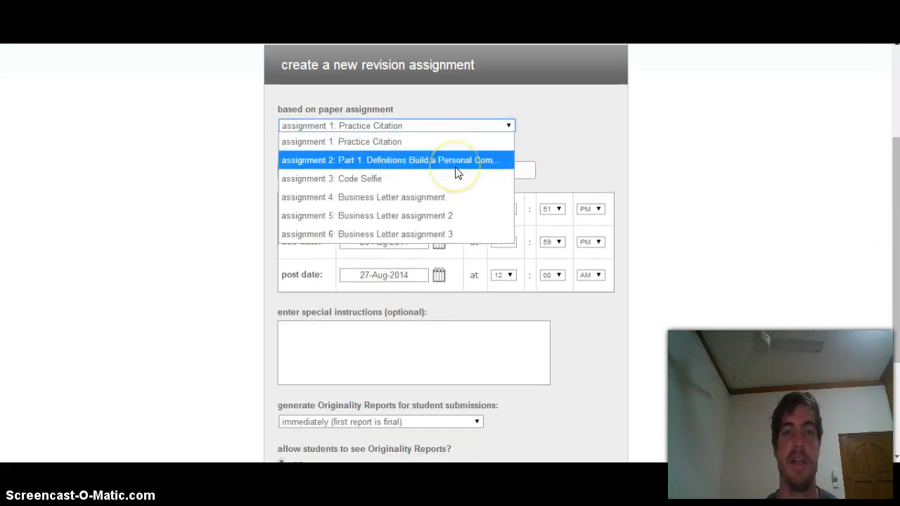
left_click(443, 198)
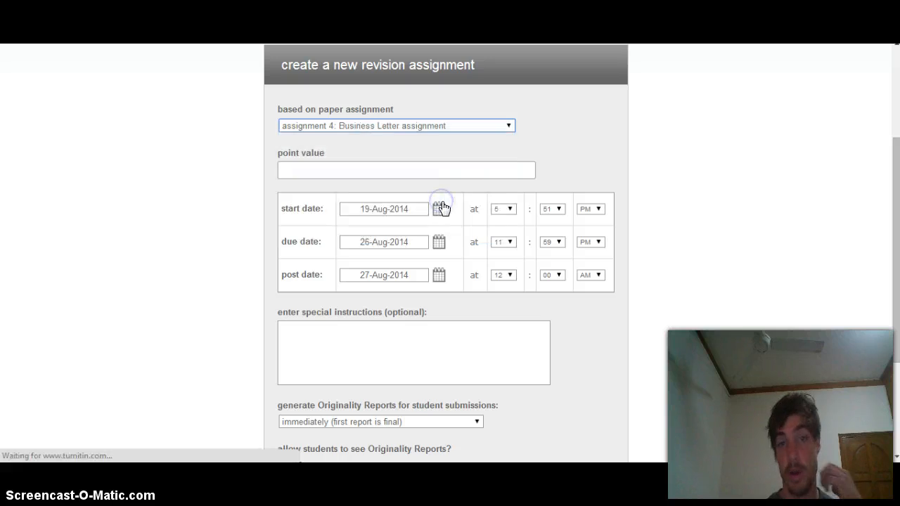
left_click(368, 162)
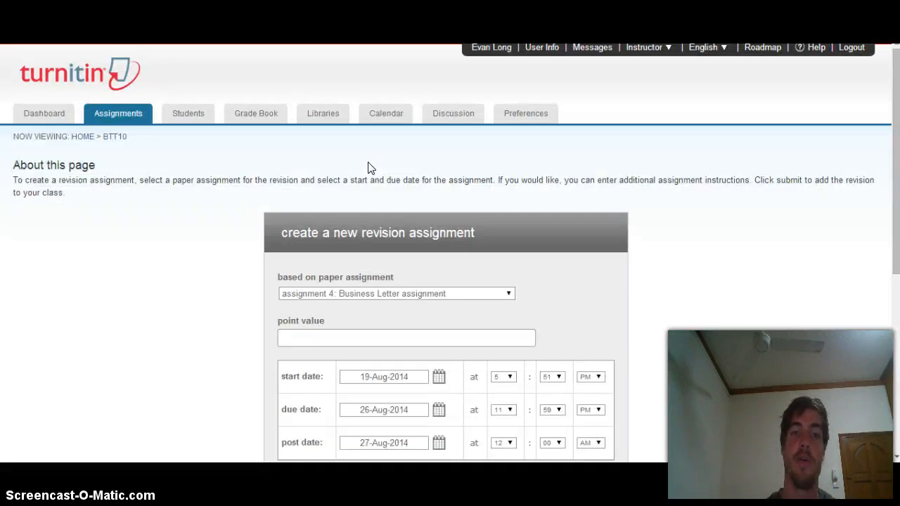
left_click_drag(894, 103, 893, 177)
left_click(350, 199)
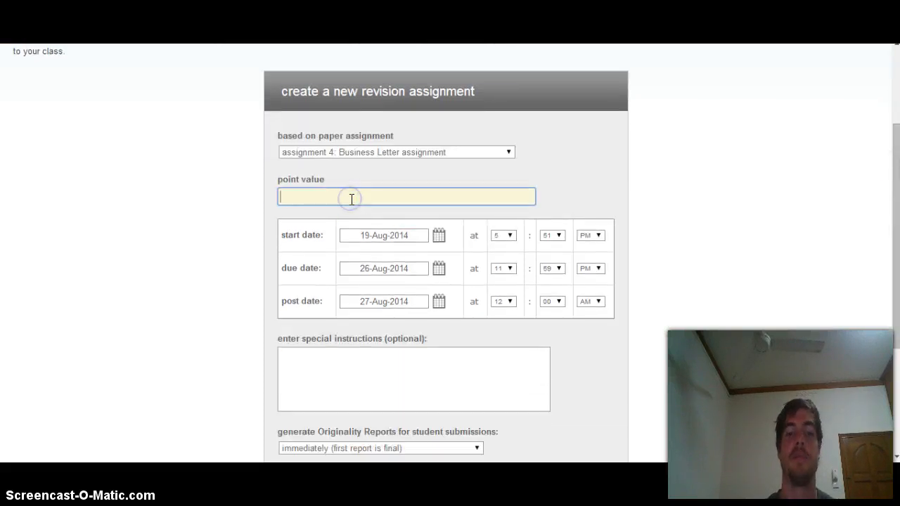
type("16")
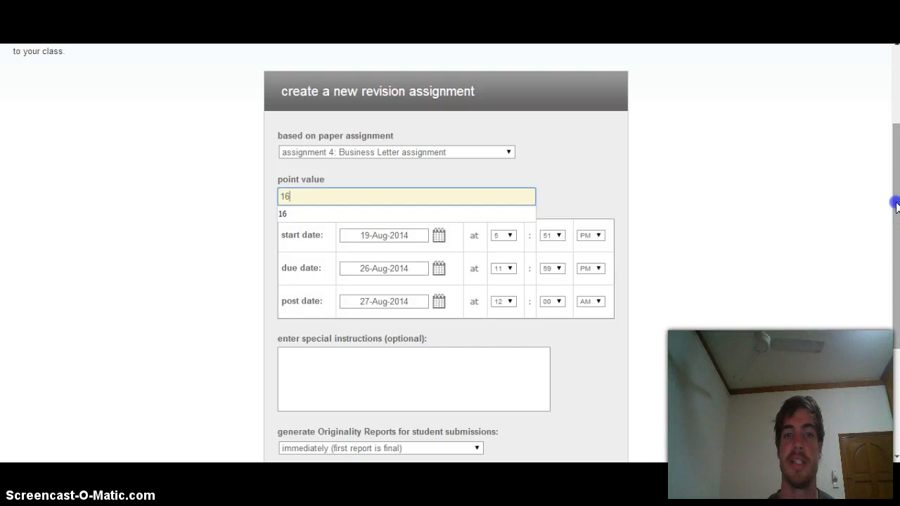
Enter the revision's special instructions: "Using what you have learned from the peer review resubmit your paper"
left_click_drag(894, 201, 888, 253)
left_click(388, 290)
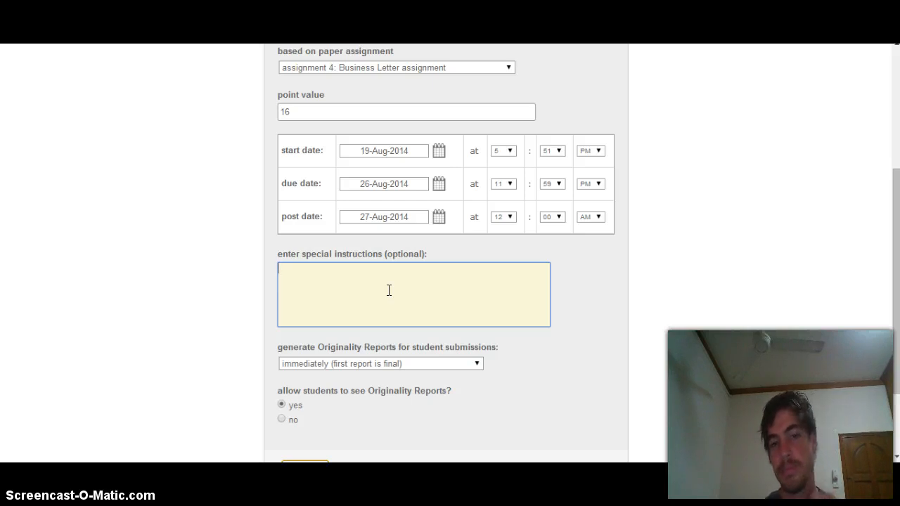
type("Using what you have learned from the peer review resu")
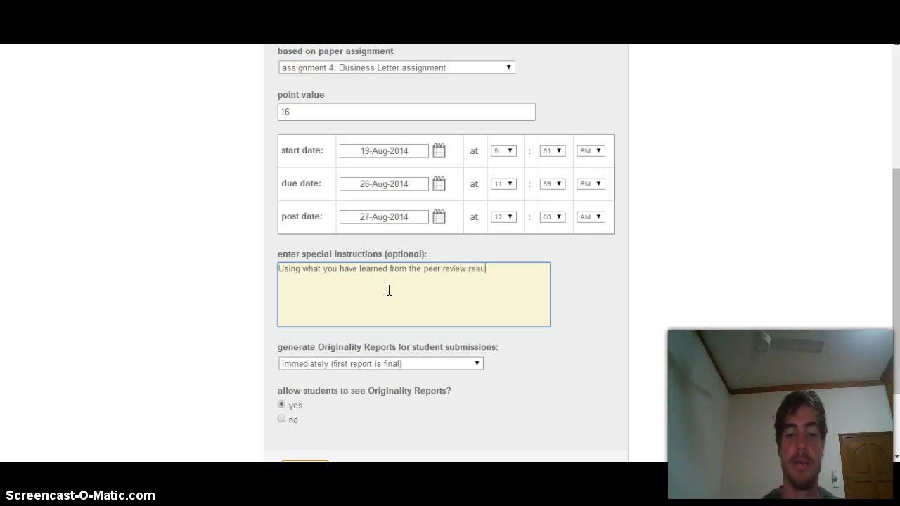
type("bmit your paper")
left_click_drag(895, 279, 895, 321)
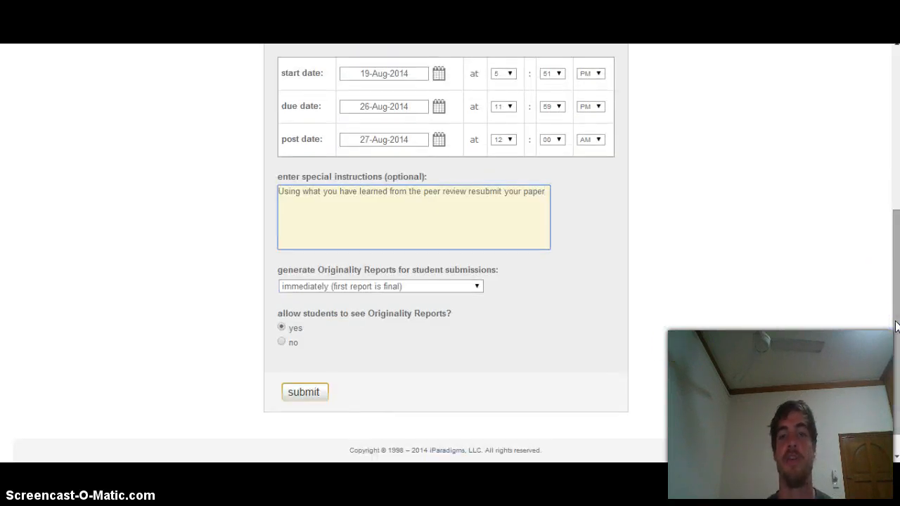